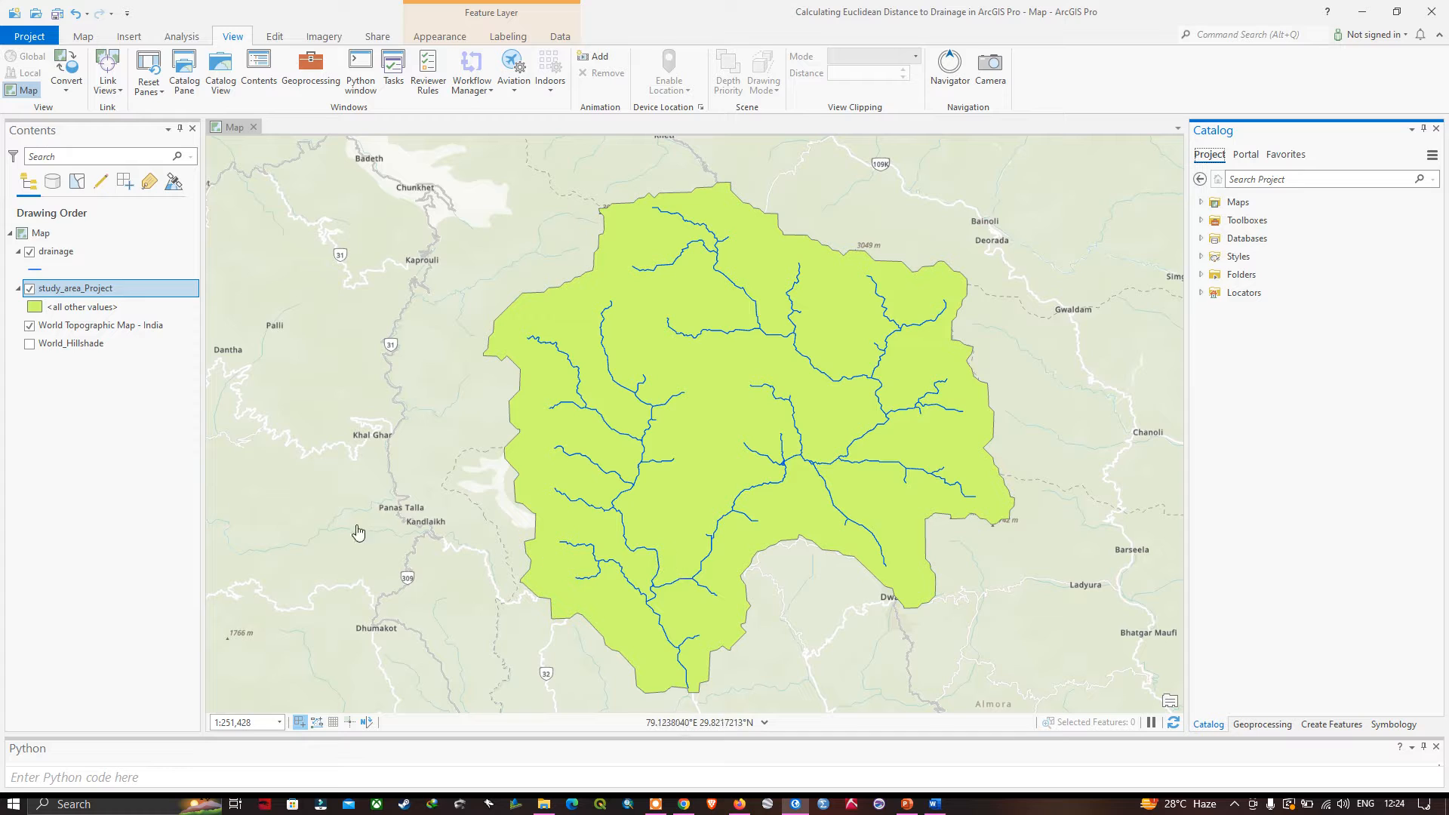
# Toggle the drainage and study_area_Project layers off and back on to identify each one on the map
pyautogui.click(30, 253)
pyautogui.click(30, 253)
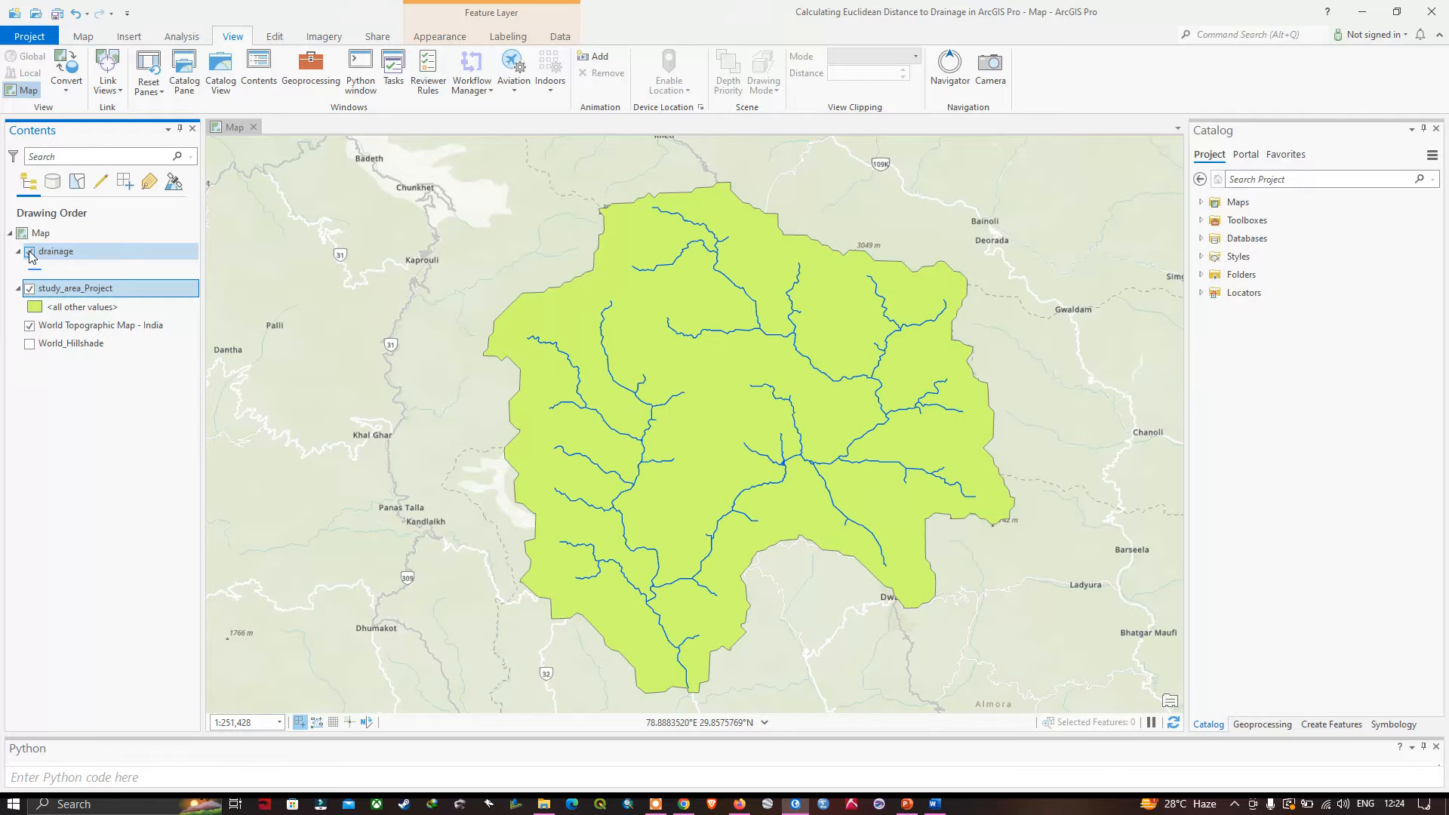
pyautogui.click(29, 290)
pyautogui.click(29, 290)
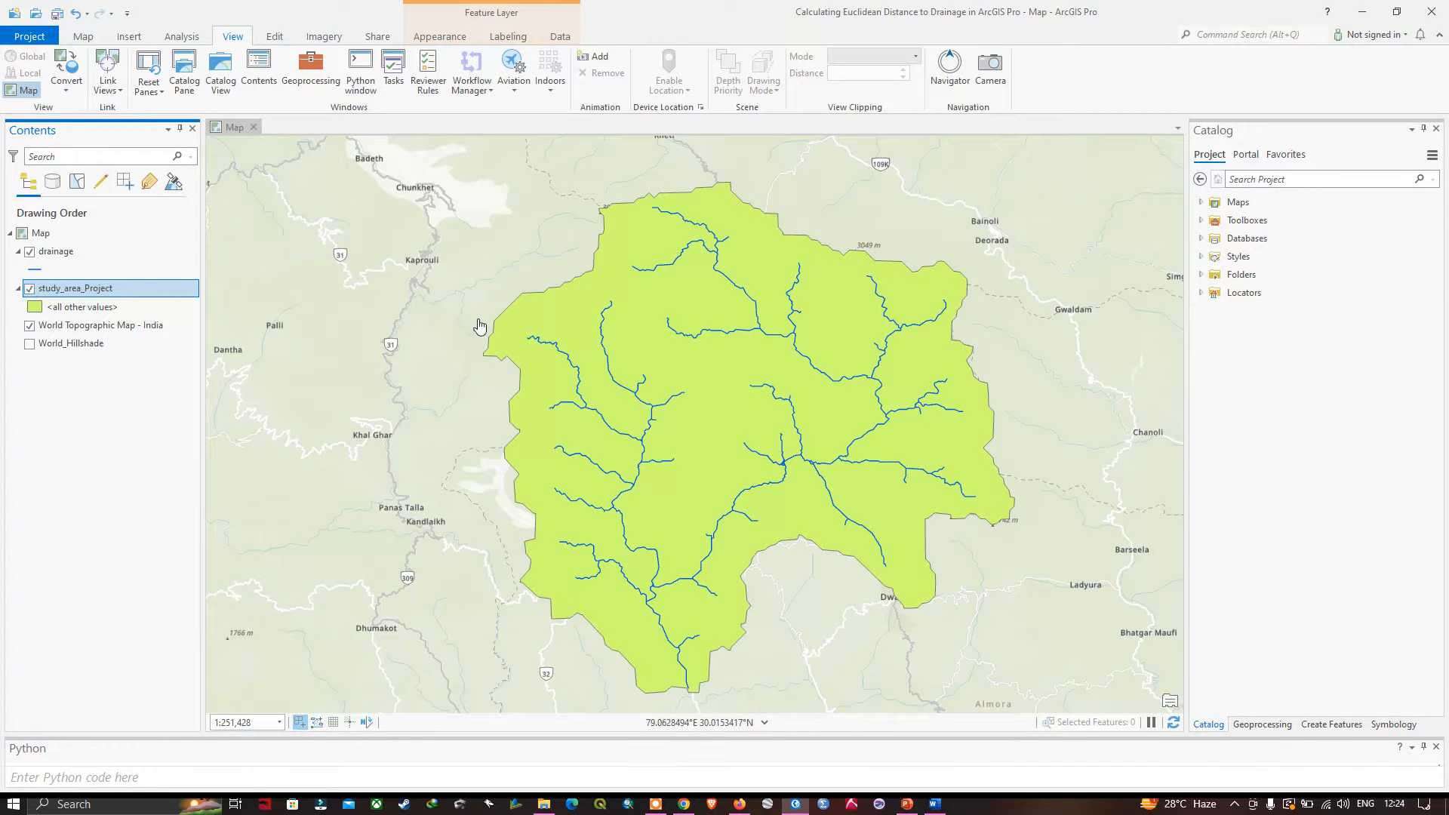
# Switch to Word, read the Euclidean Distance notes through to the end, and return to ArcGIS Pro
pyautogui.click(935, 804)
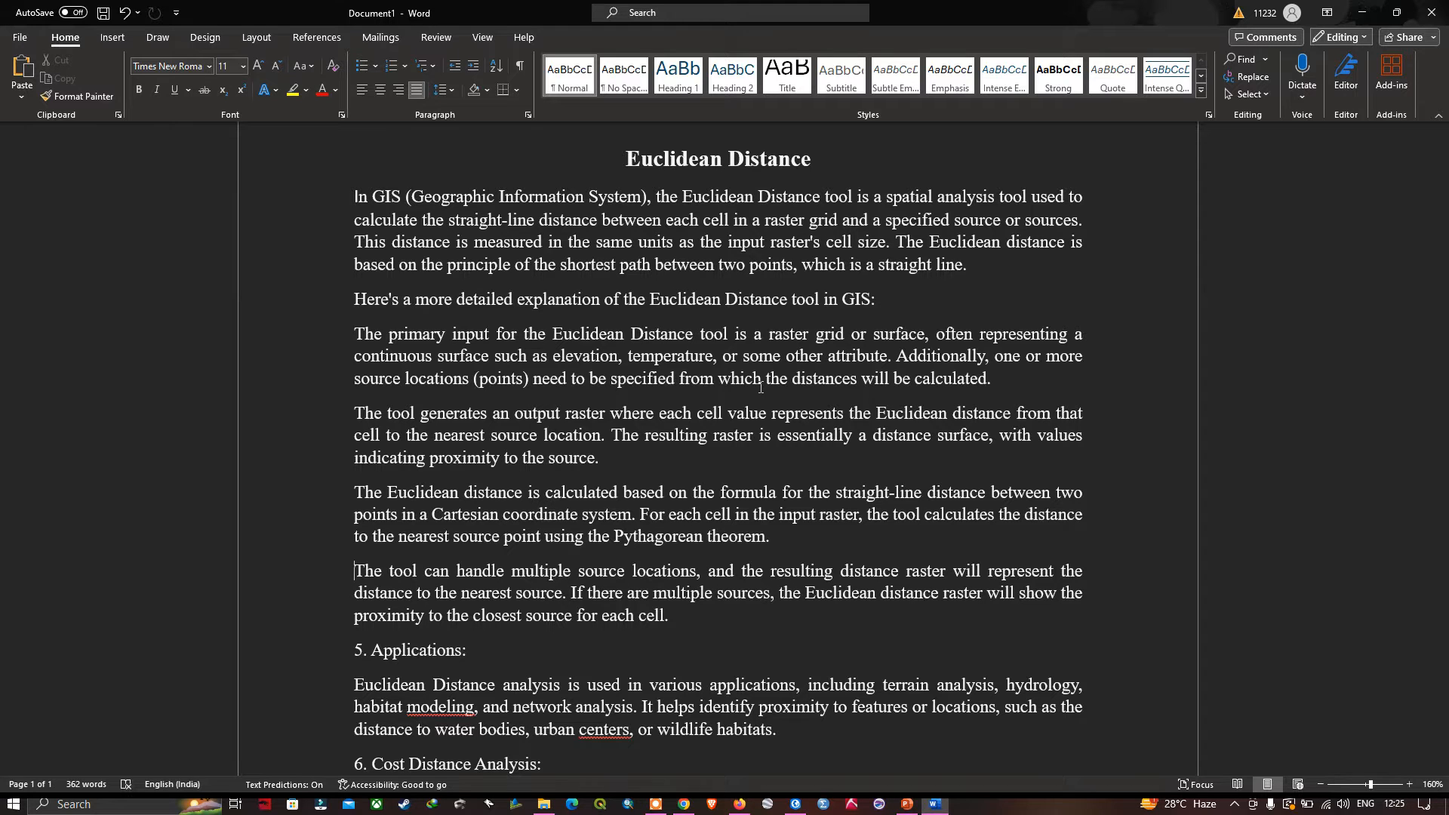
pyautogui.scroll(-3, 761, 388)
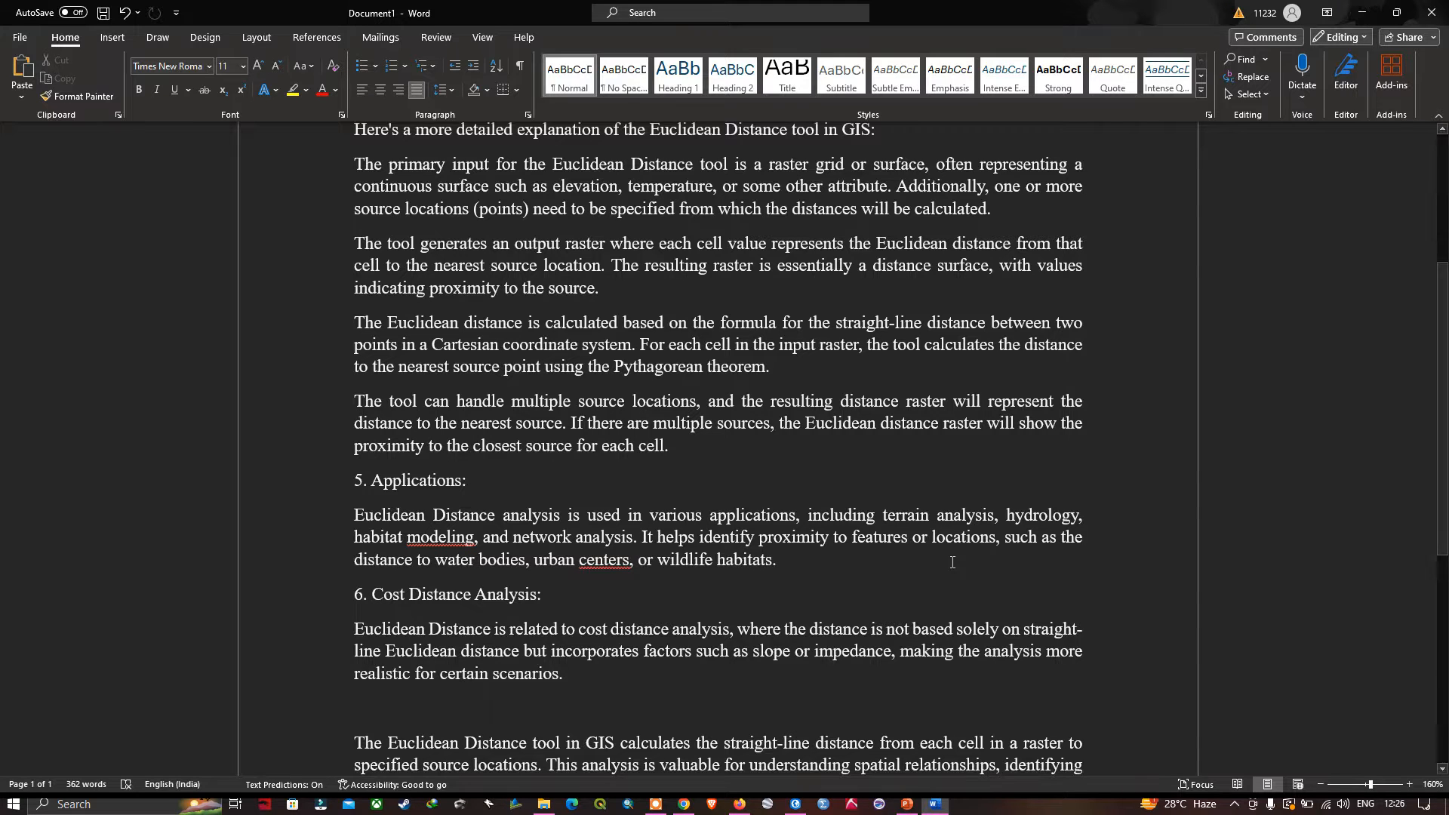
pyautogui.scroll(-3, 933, 656)
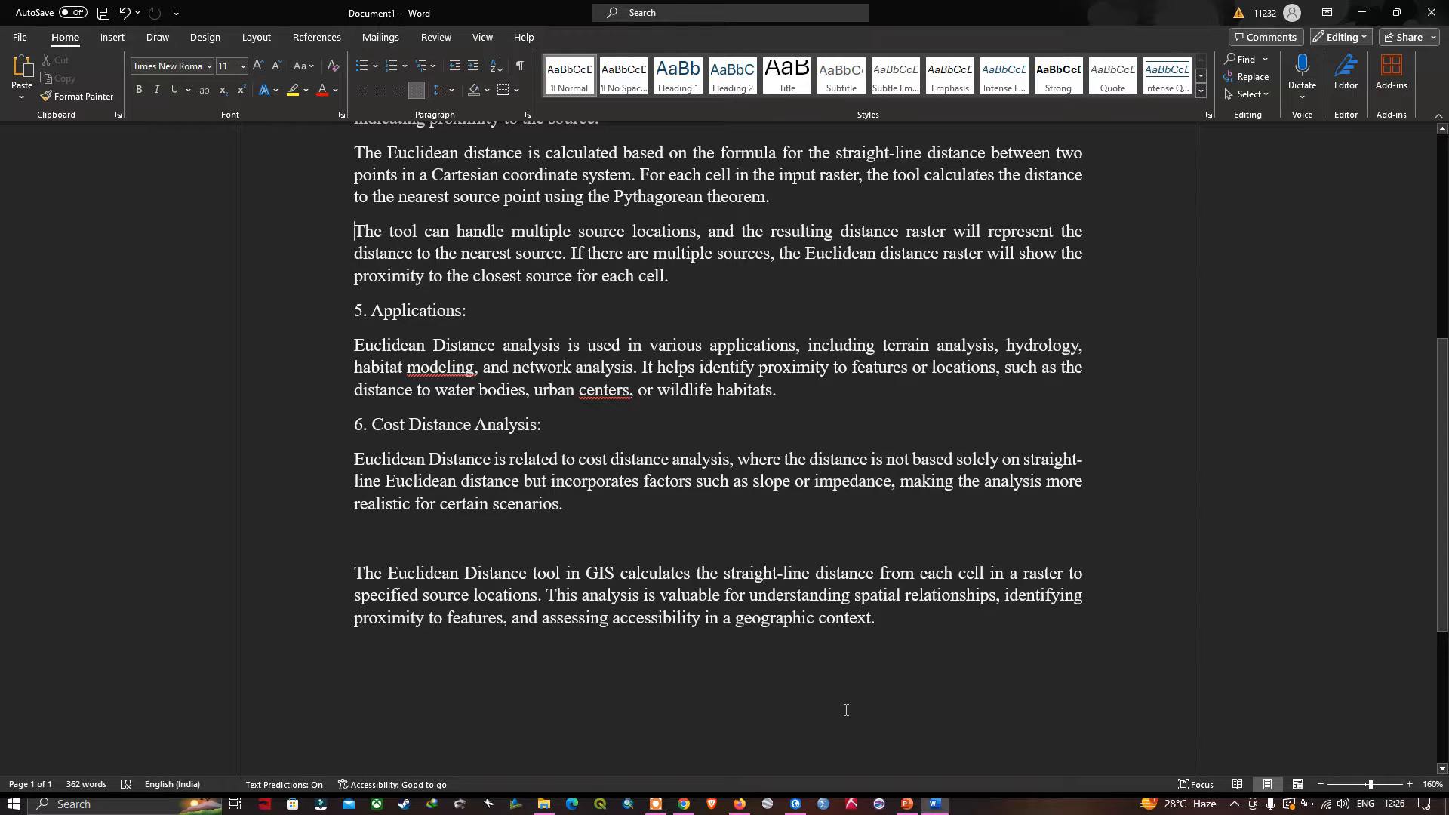
pyautogui.click(796, 804)
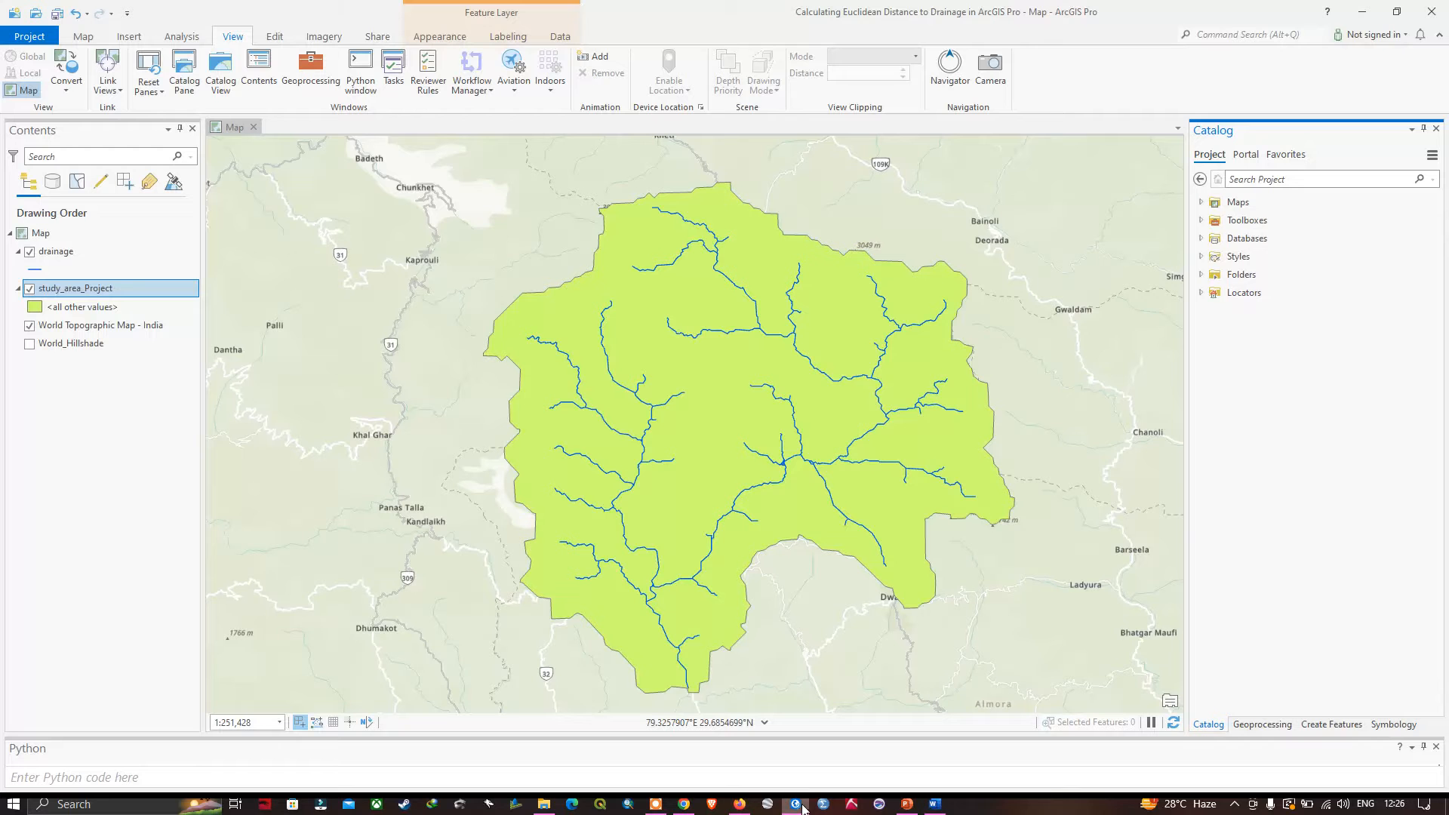
# Check the drainage layer's projected coordinate system in the spatial reference section of its properties
pyautogui.rightClick(53, 252)
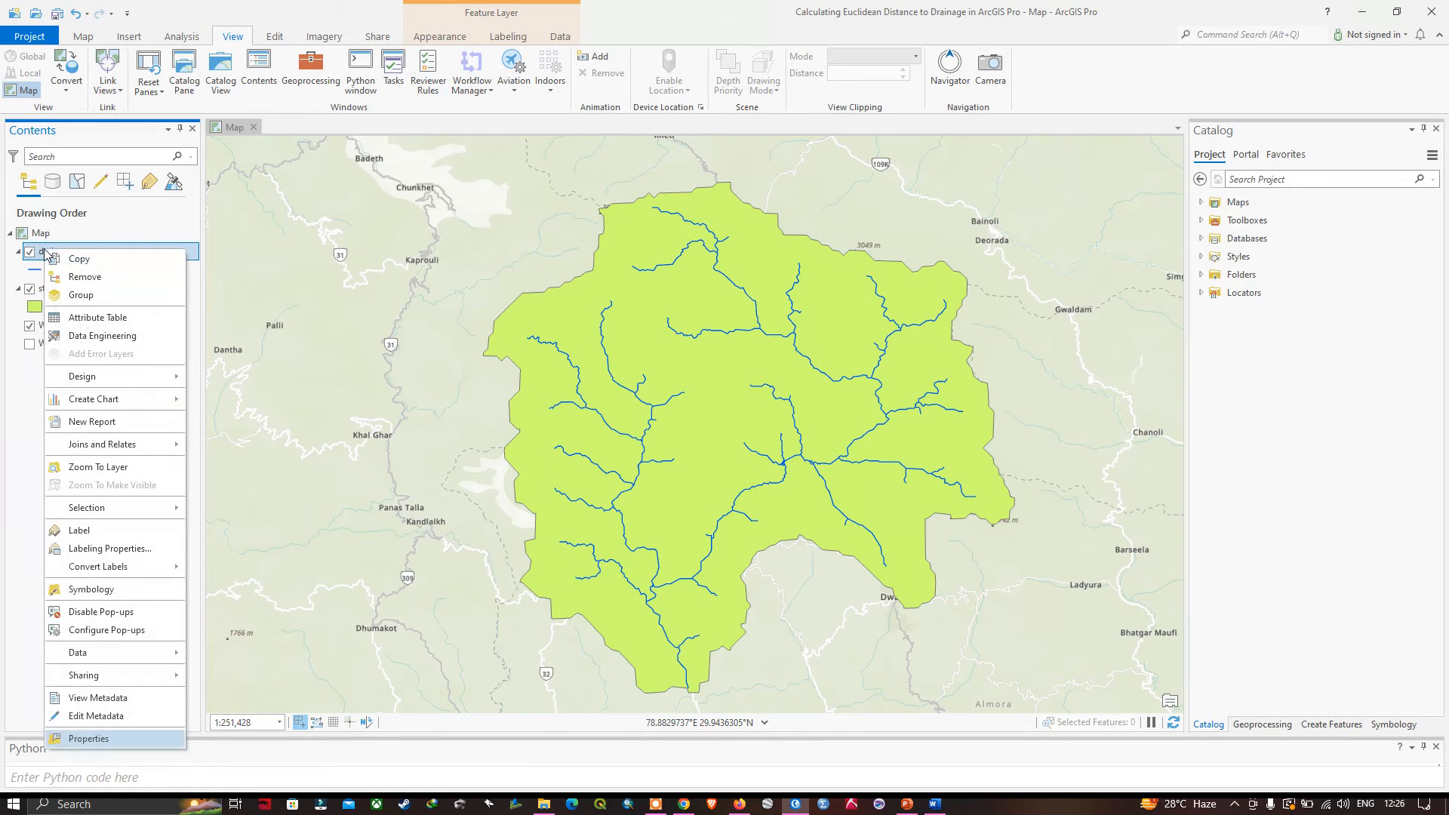
pyautogui.click(89, 739)
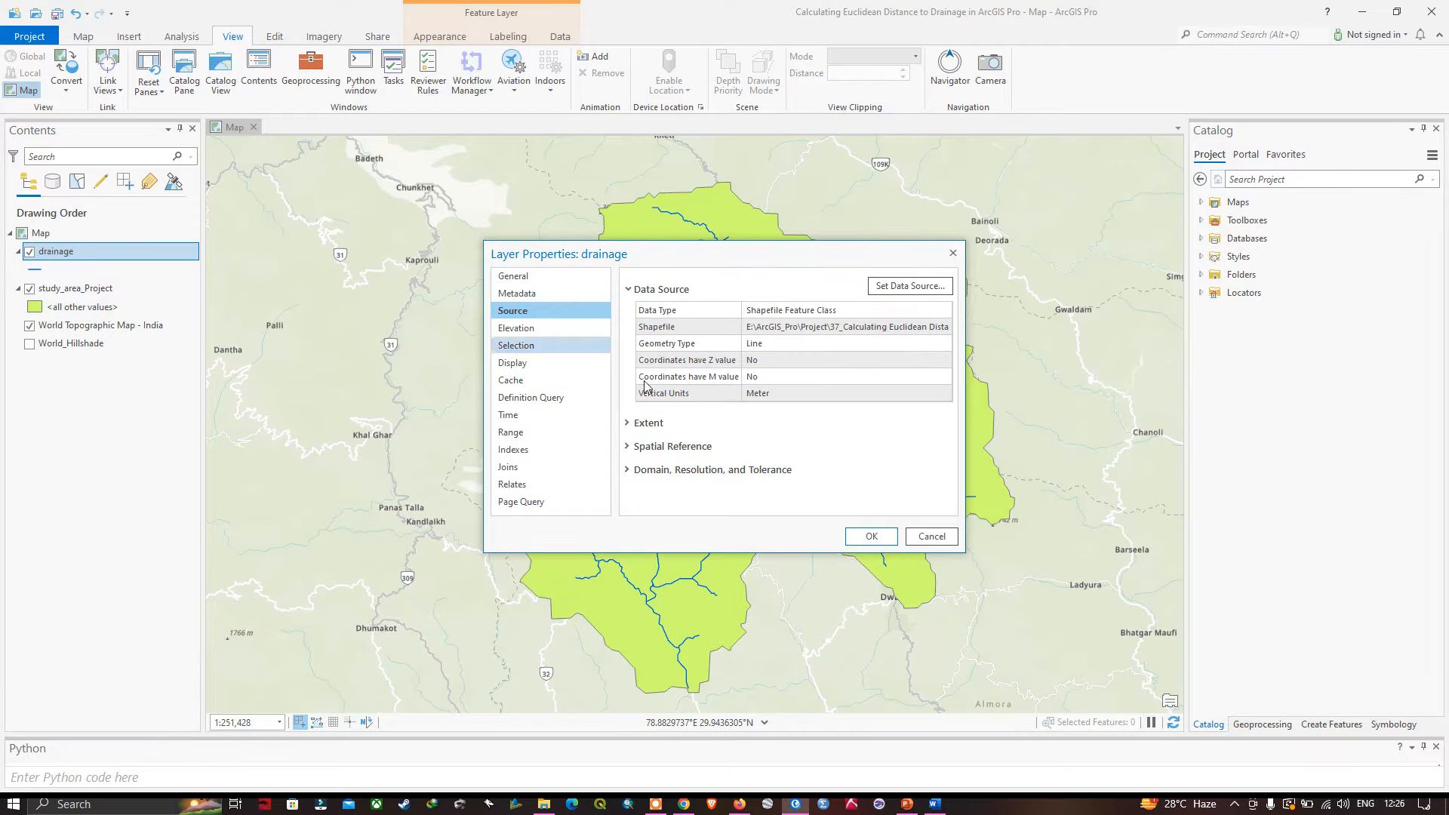
pyautogui.click(640, 450)
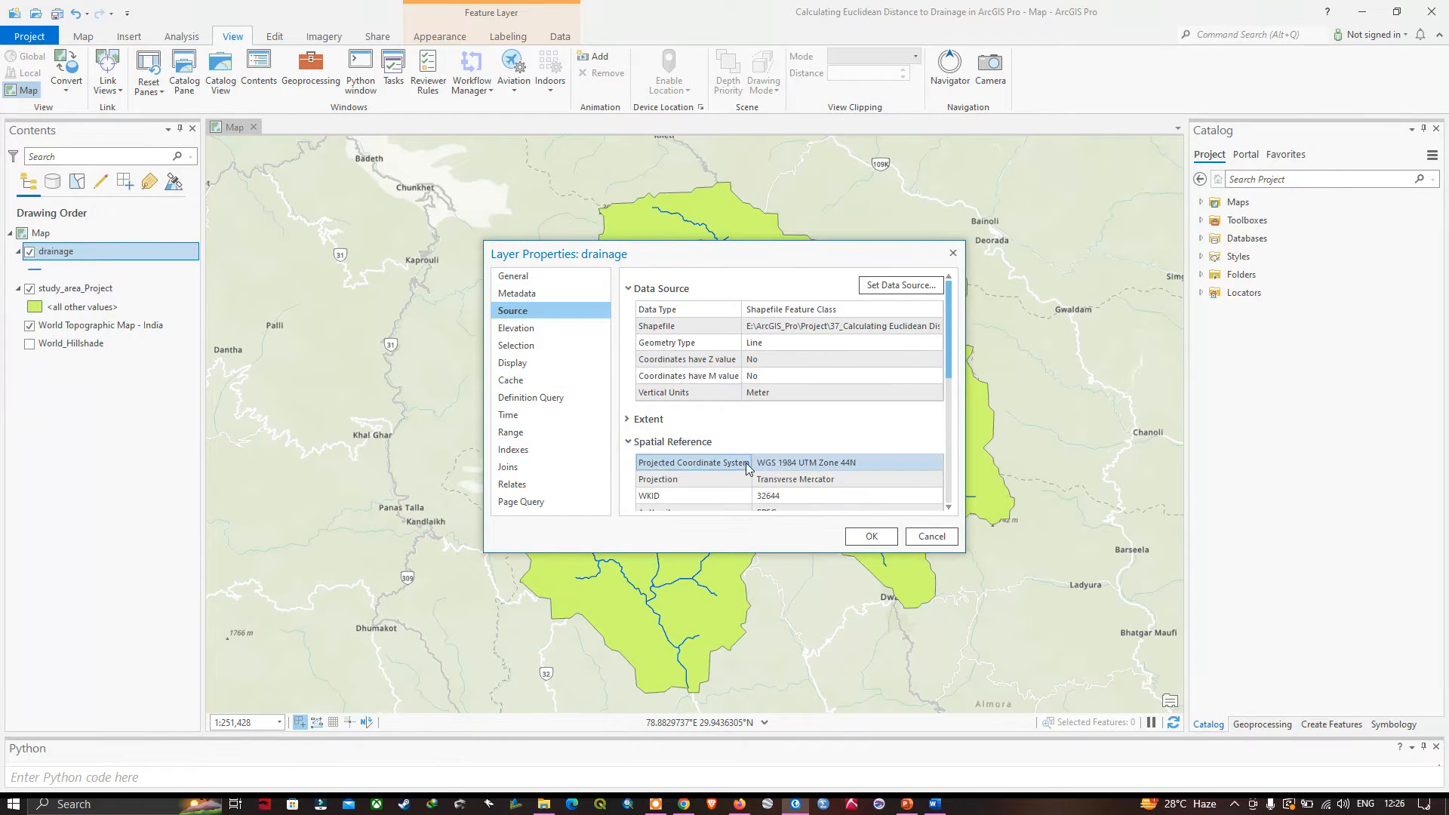
pyautogui.scroll(-1, 789, 430)
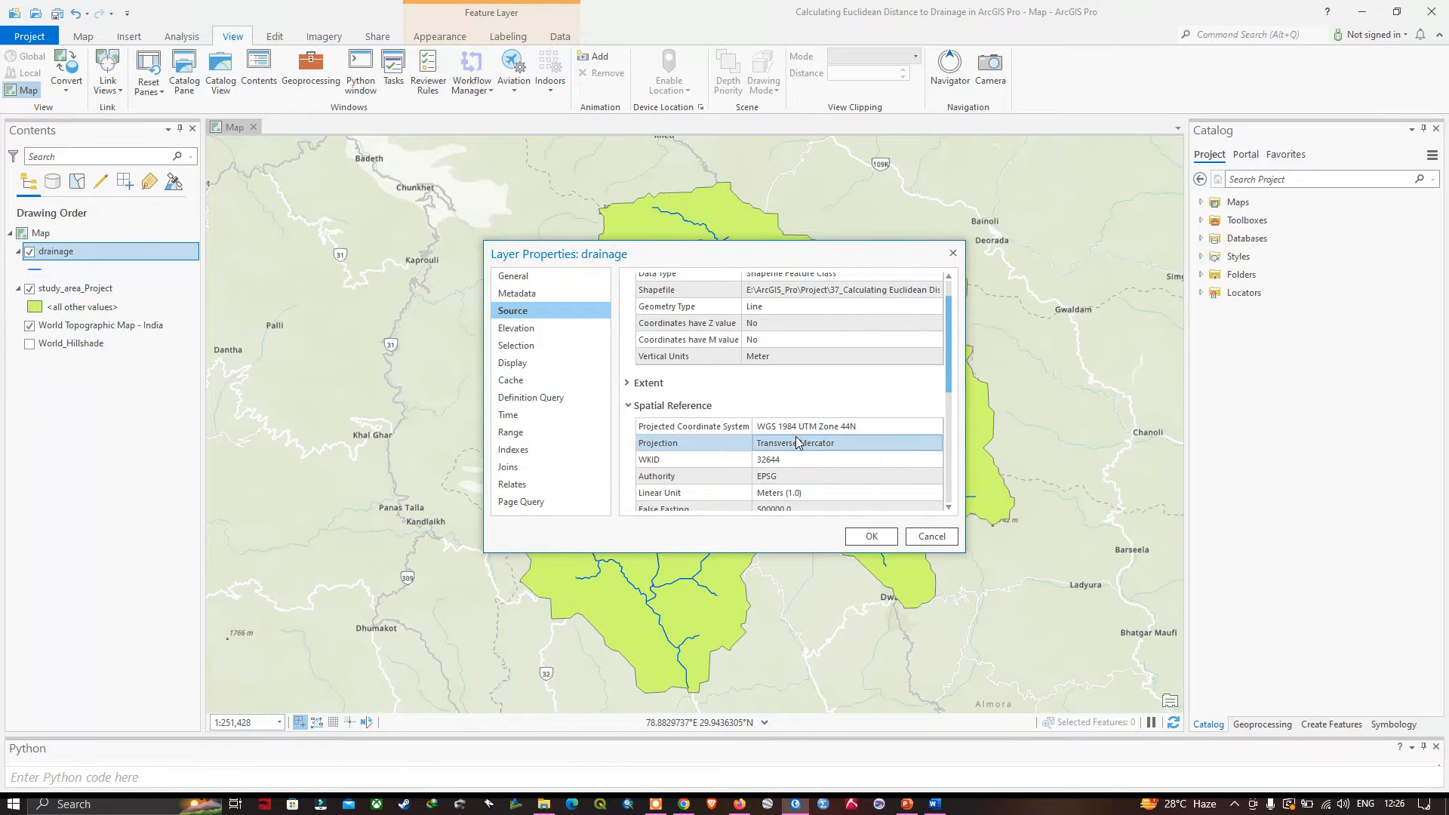
pyautogui.click(855, 448)
pyautogui.click(872, 536)
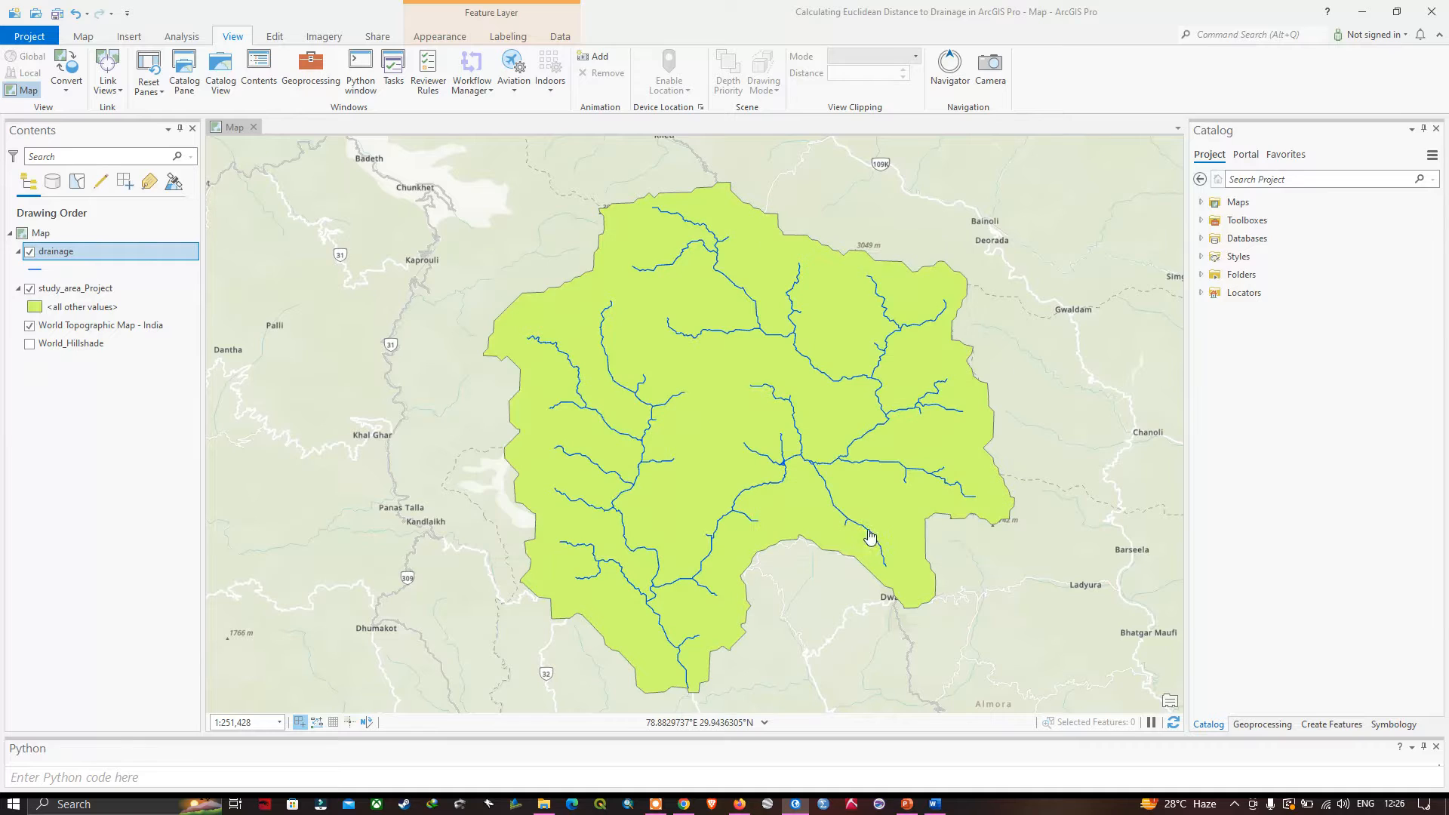
# Check the study_area_Project layer's projected coordinate system in the spatial reference section of its properties
pyautogui.rightClick(63, 290)
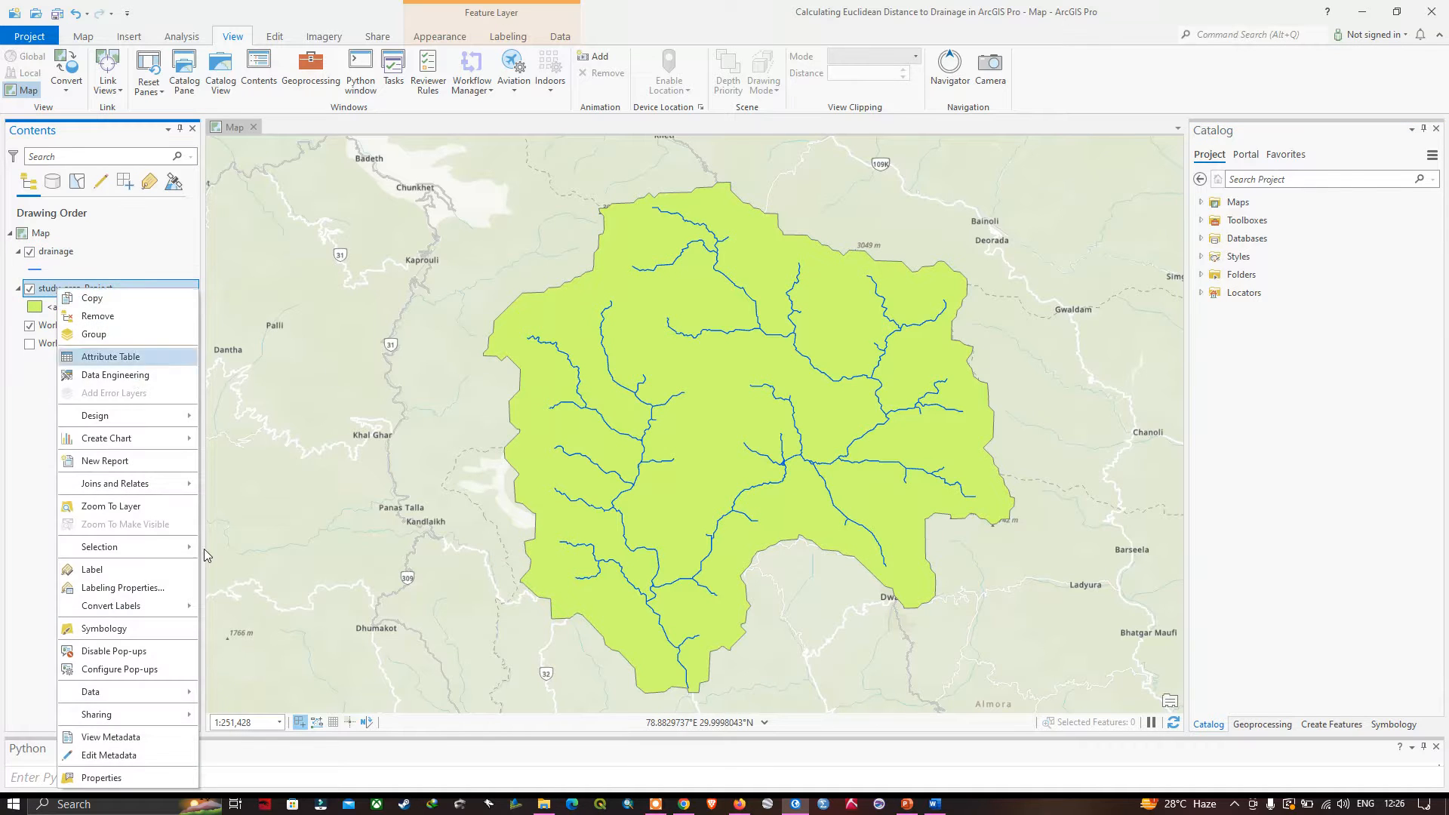
pyautogui.click(119, 776)
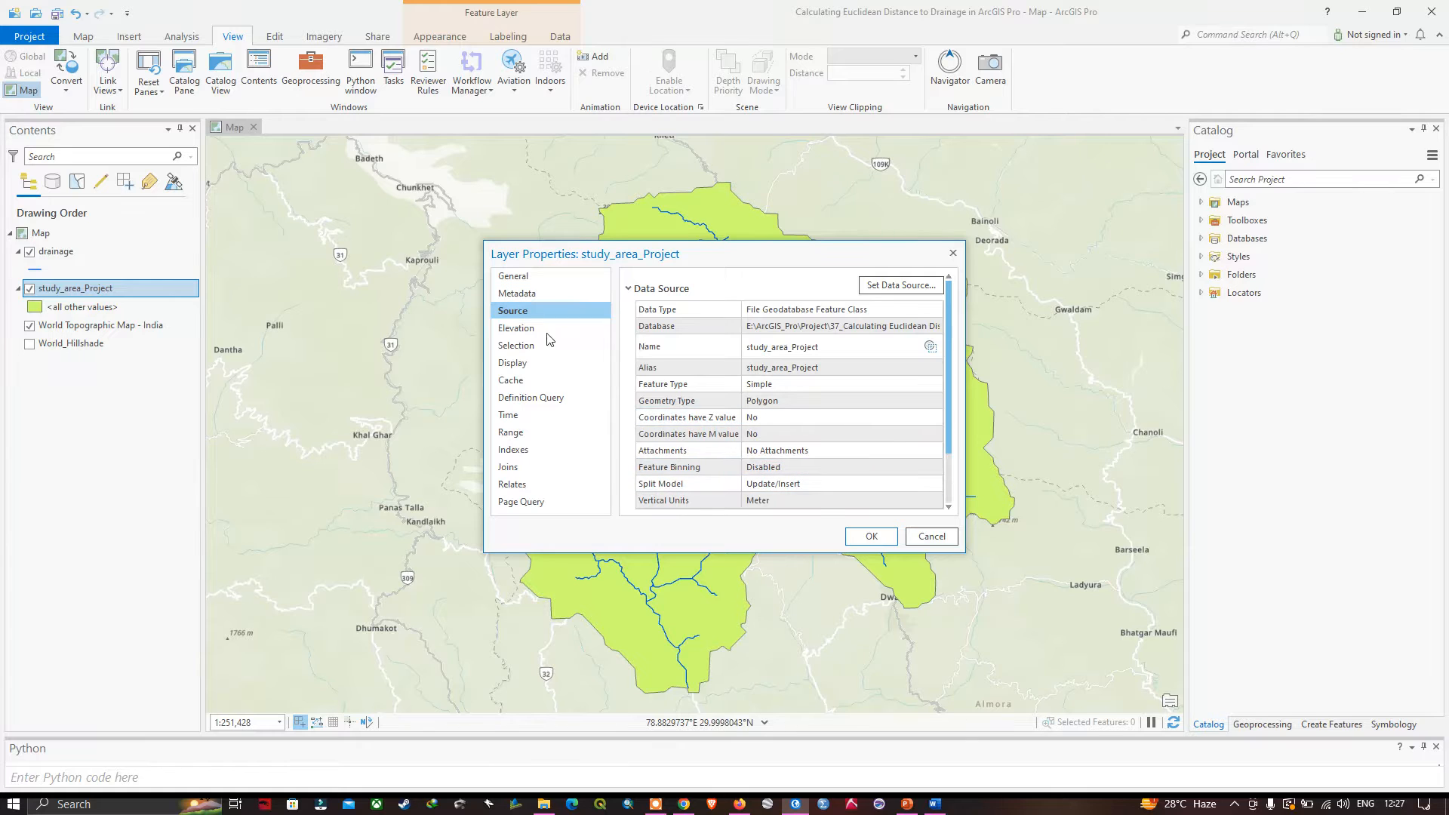
pyautogui.scroll(-2, 708, 418)
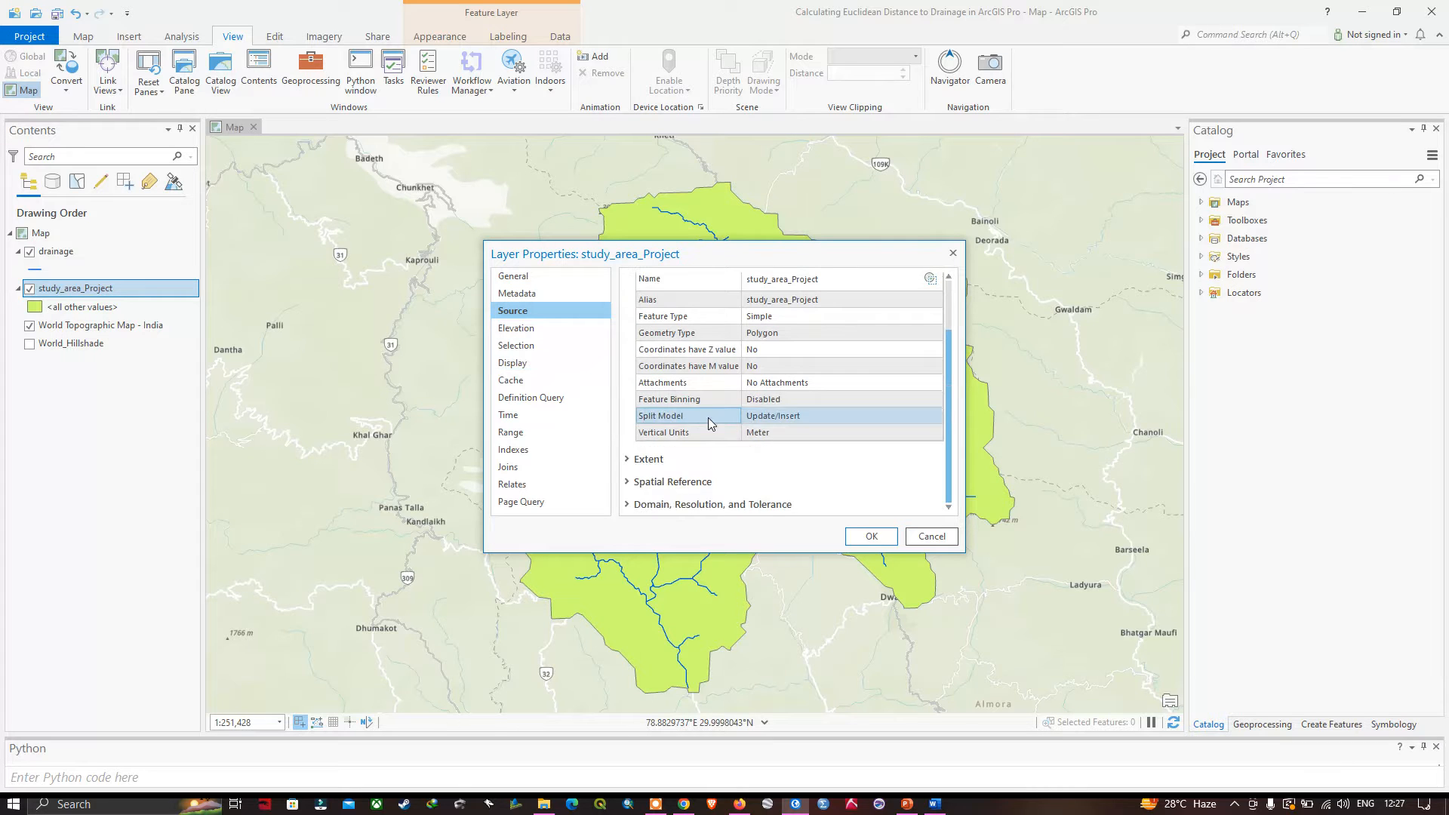
pyautogui.click(645, 481)
pyautogui.scroll(-2, 687, 455)
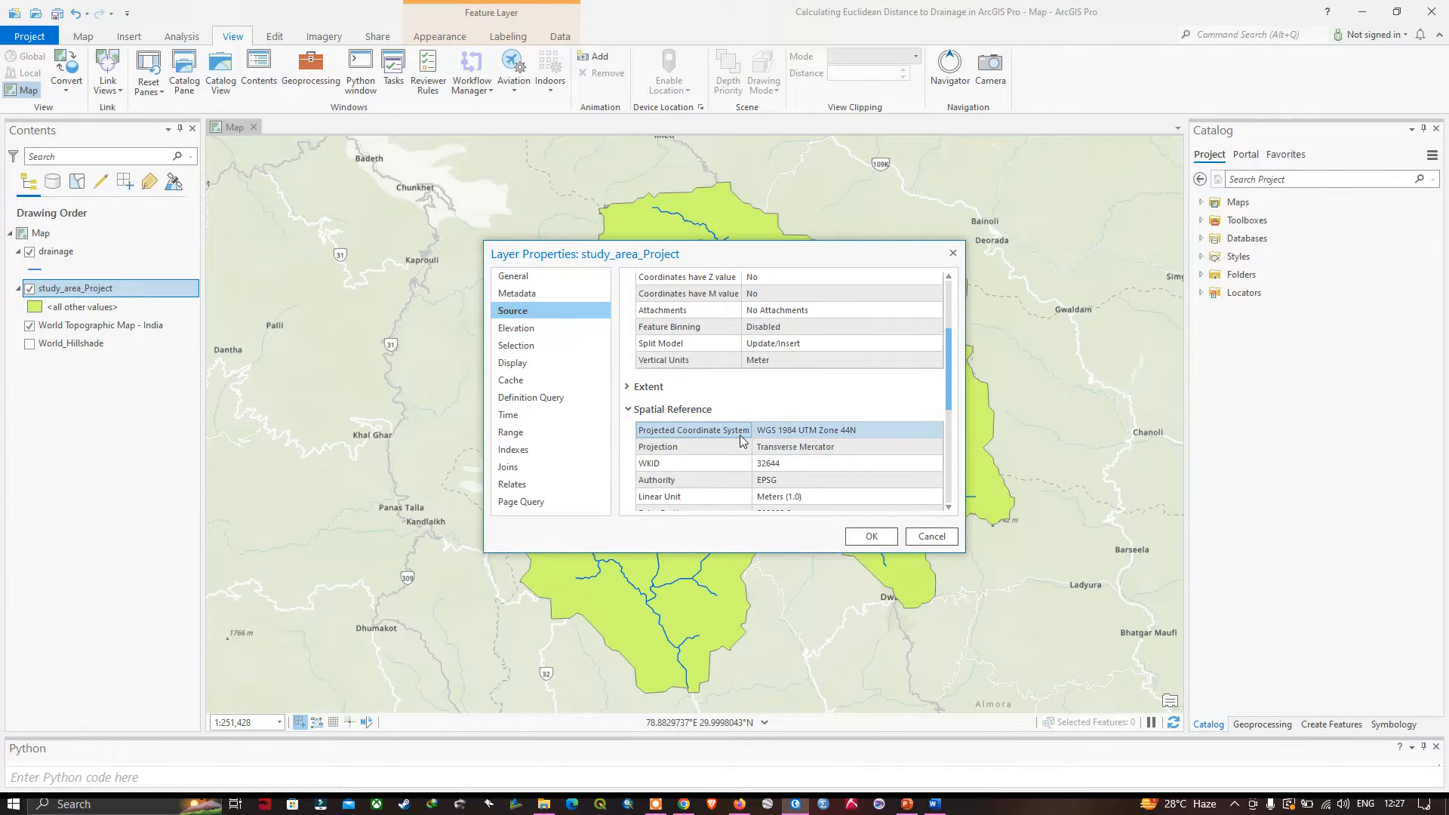
pyautogui.click(783, 433)
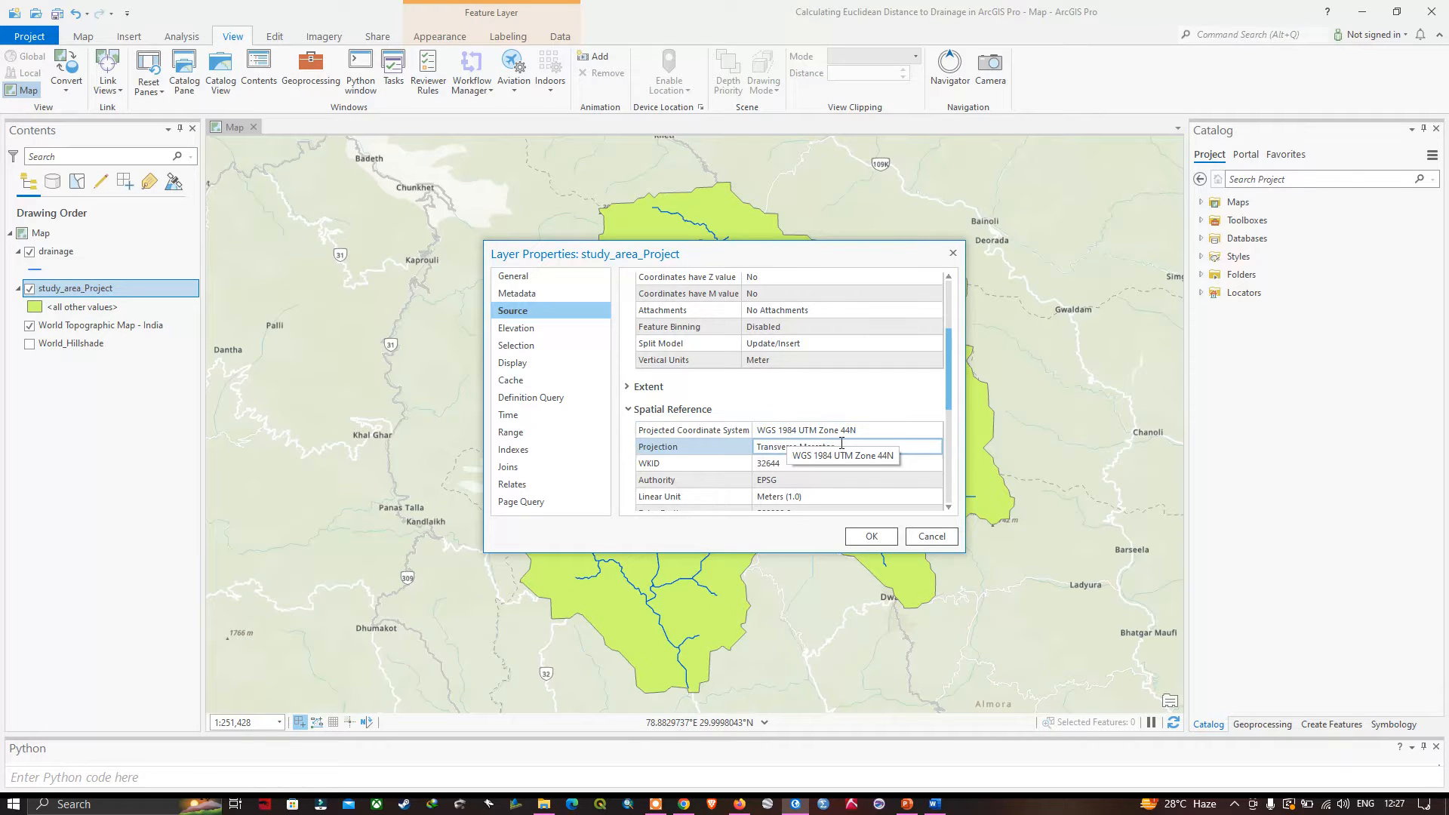
pyautogui.click(872, 536)
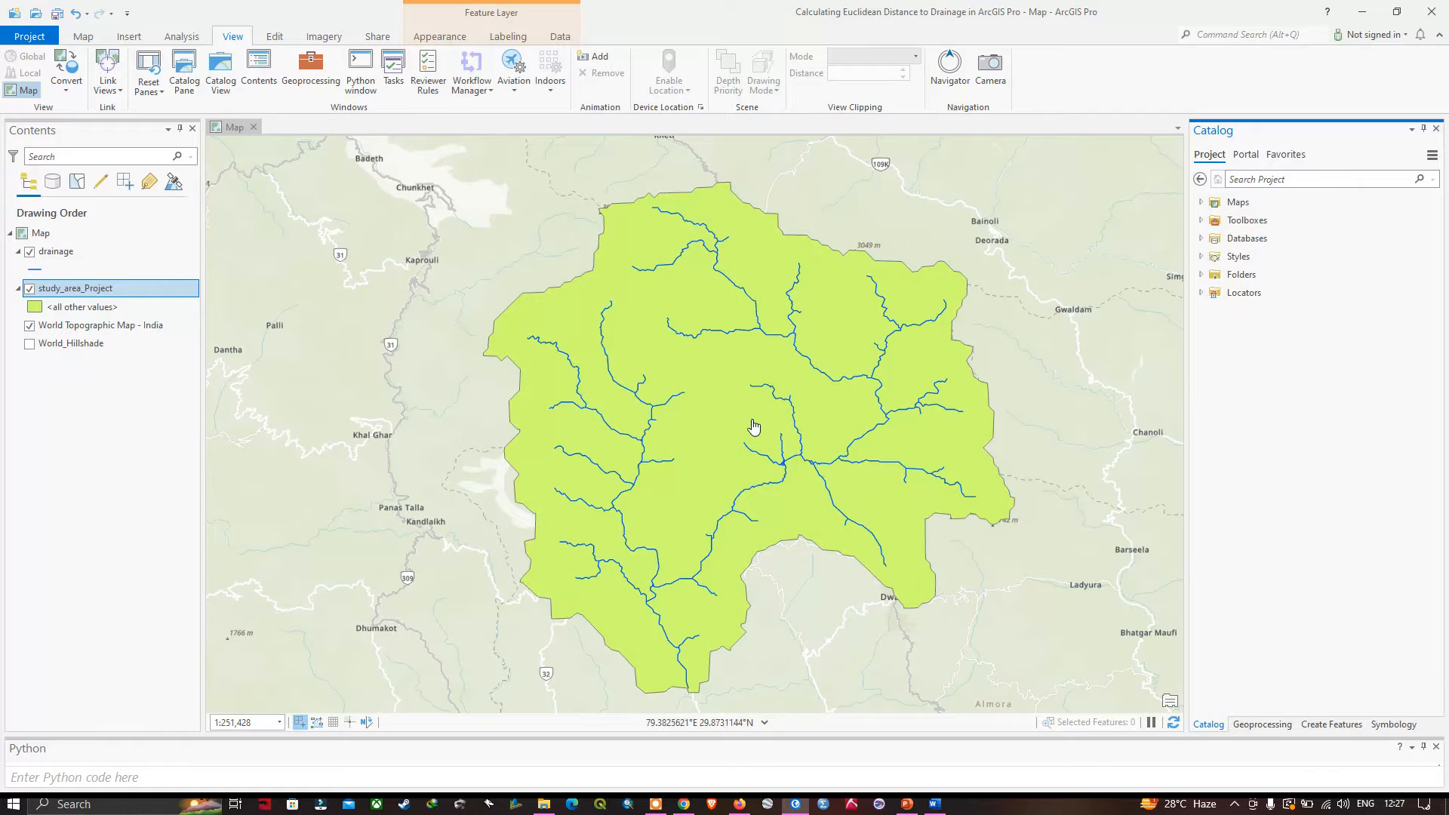
# Search the geoprocessing tools for "project", locate the Project tool in its toolbox, and open it
pyautogui.click(316, 68)
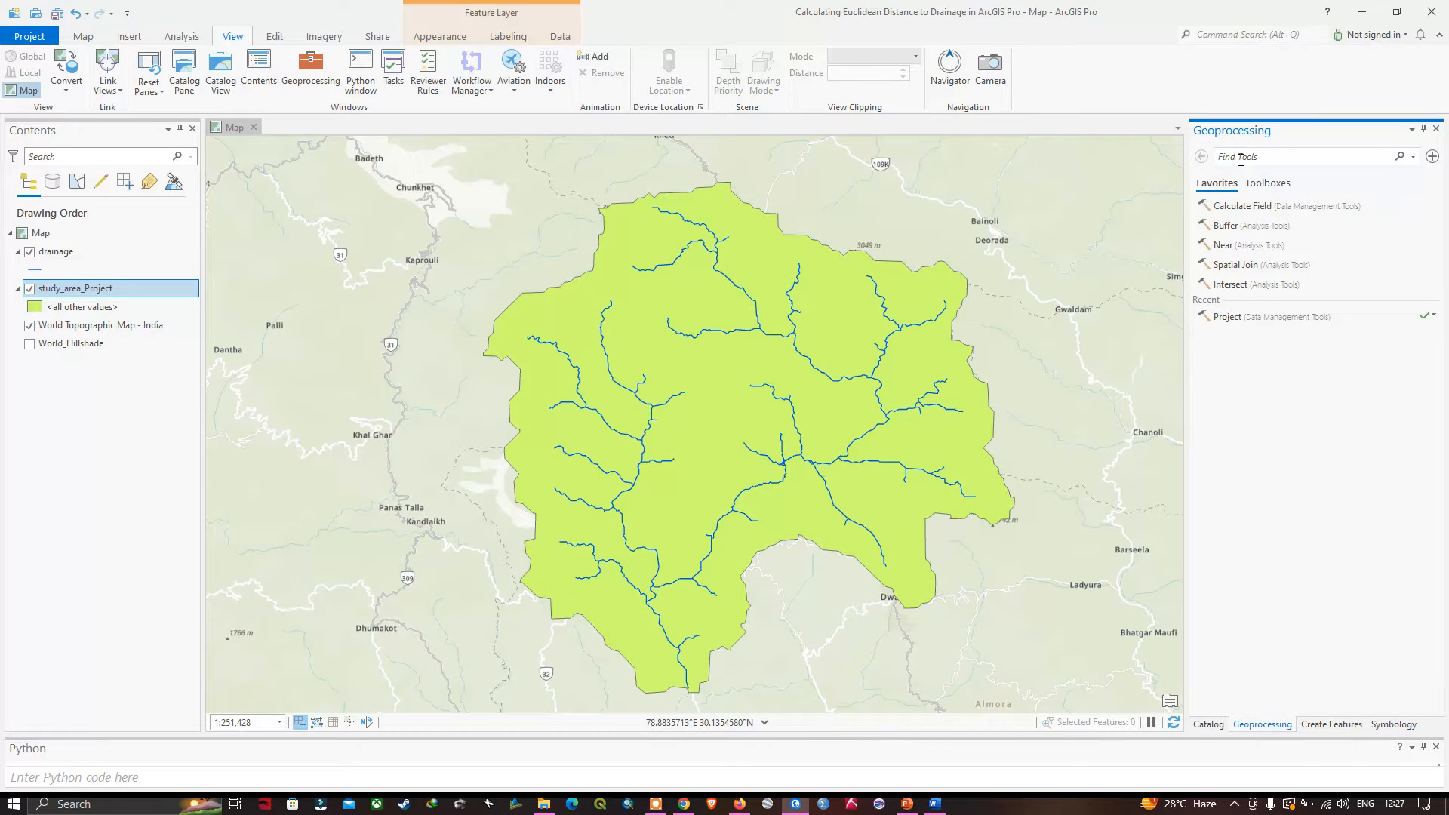
pyautogui.write('project')
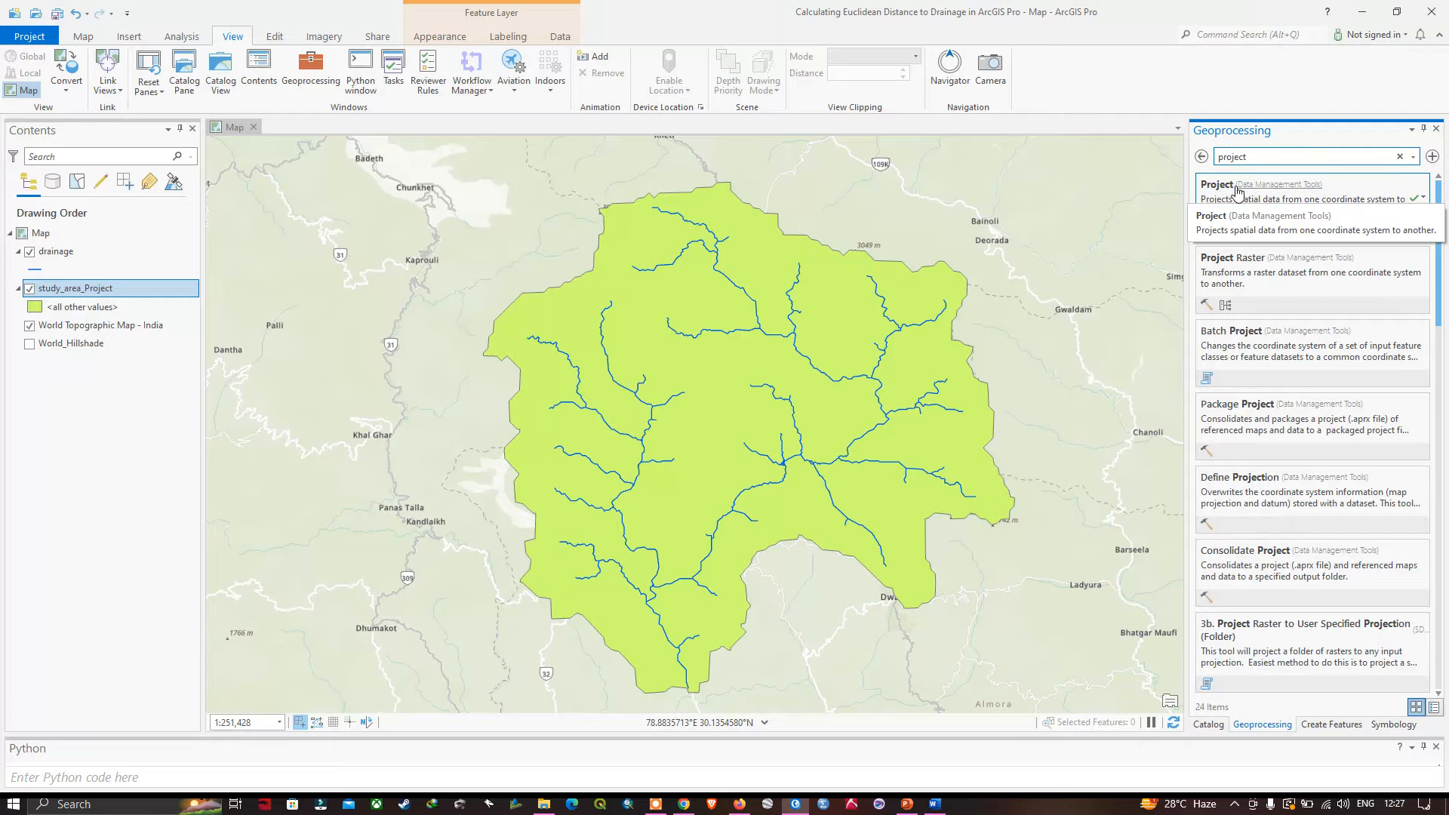
pyautogui.rightClick(1238, 191)
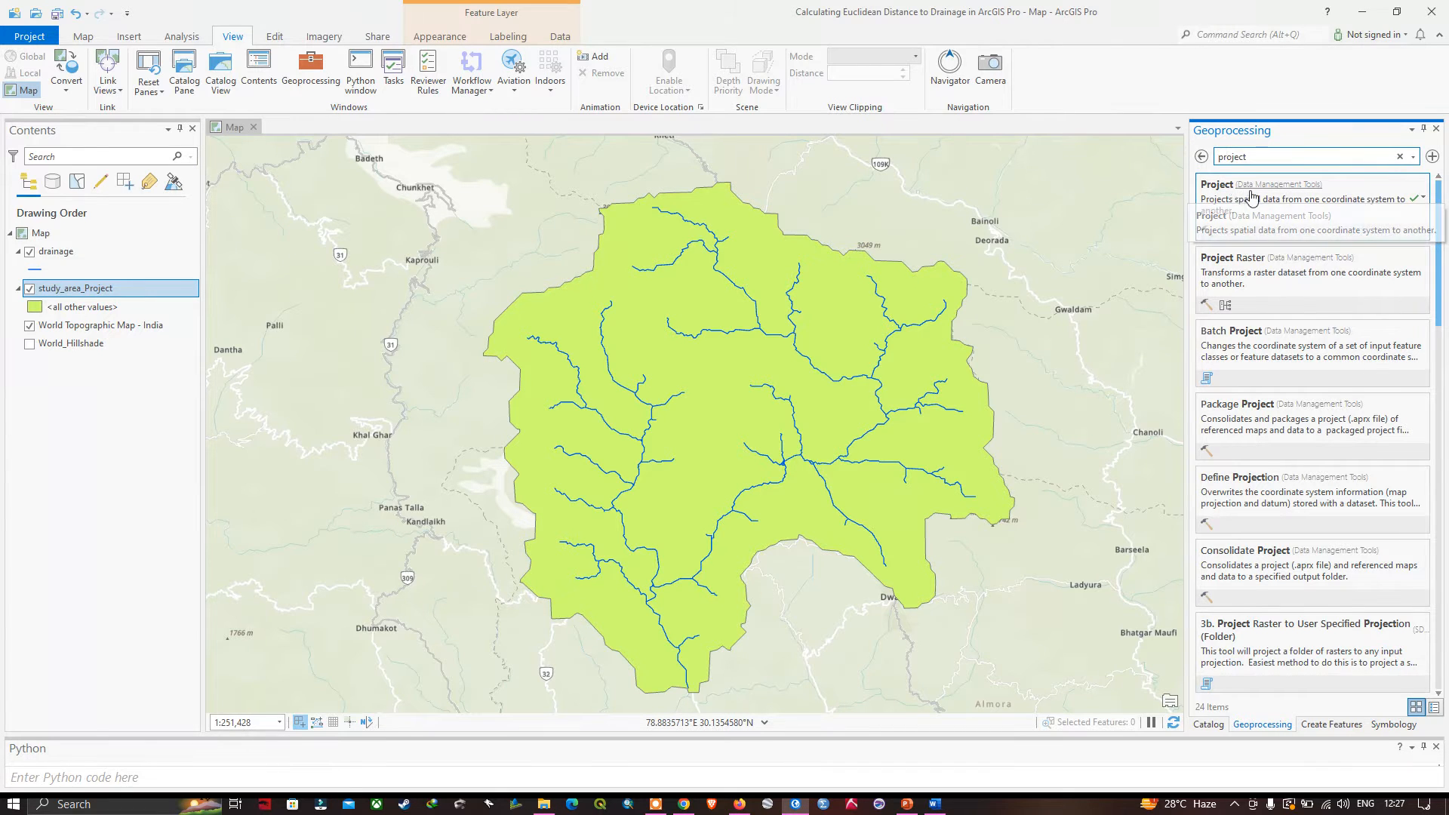
pyautogui.click(1351, 228)
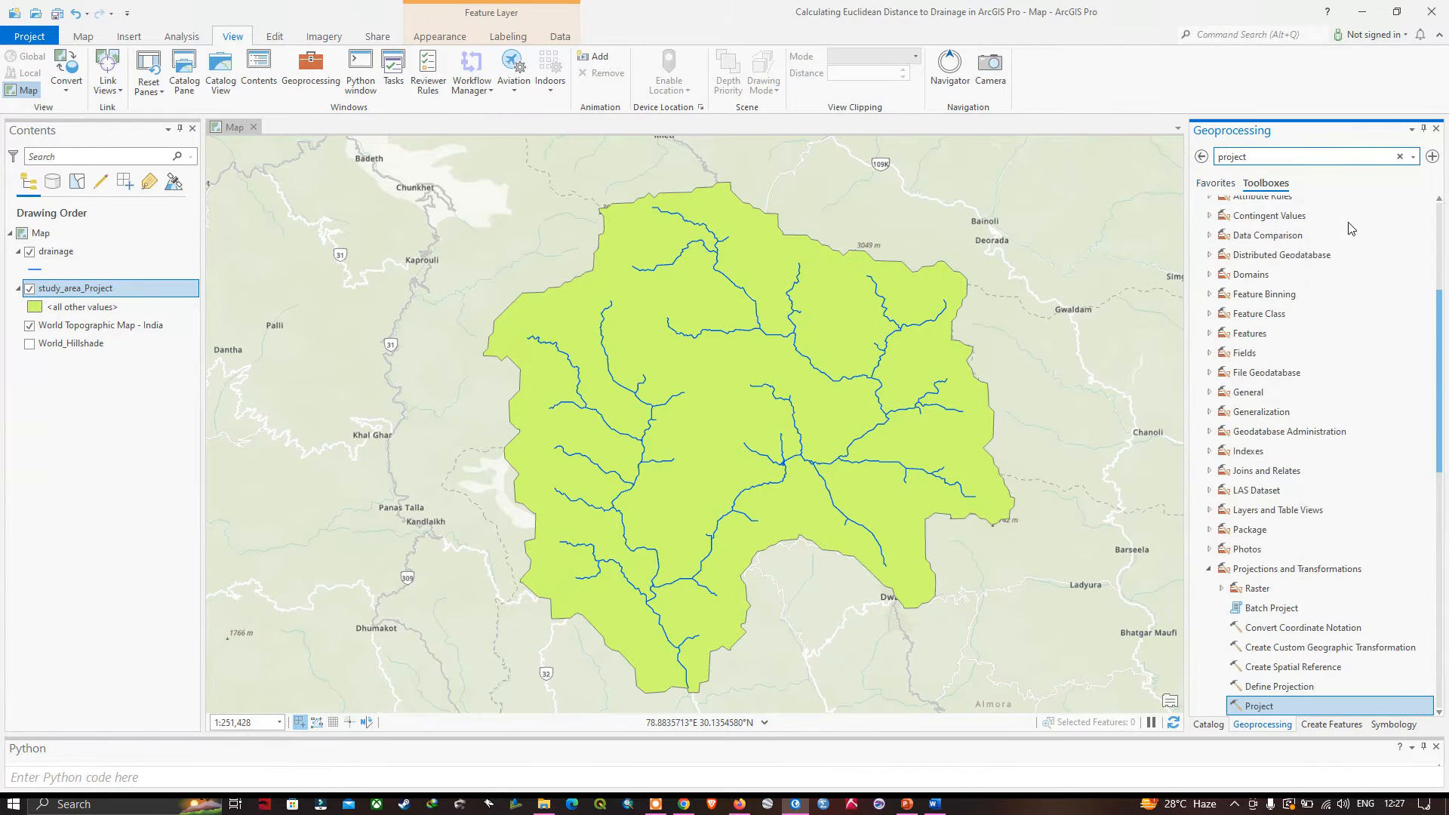
pyautogui.click(1271, 709)
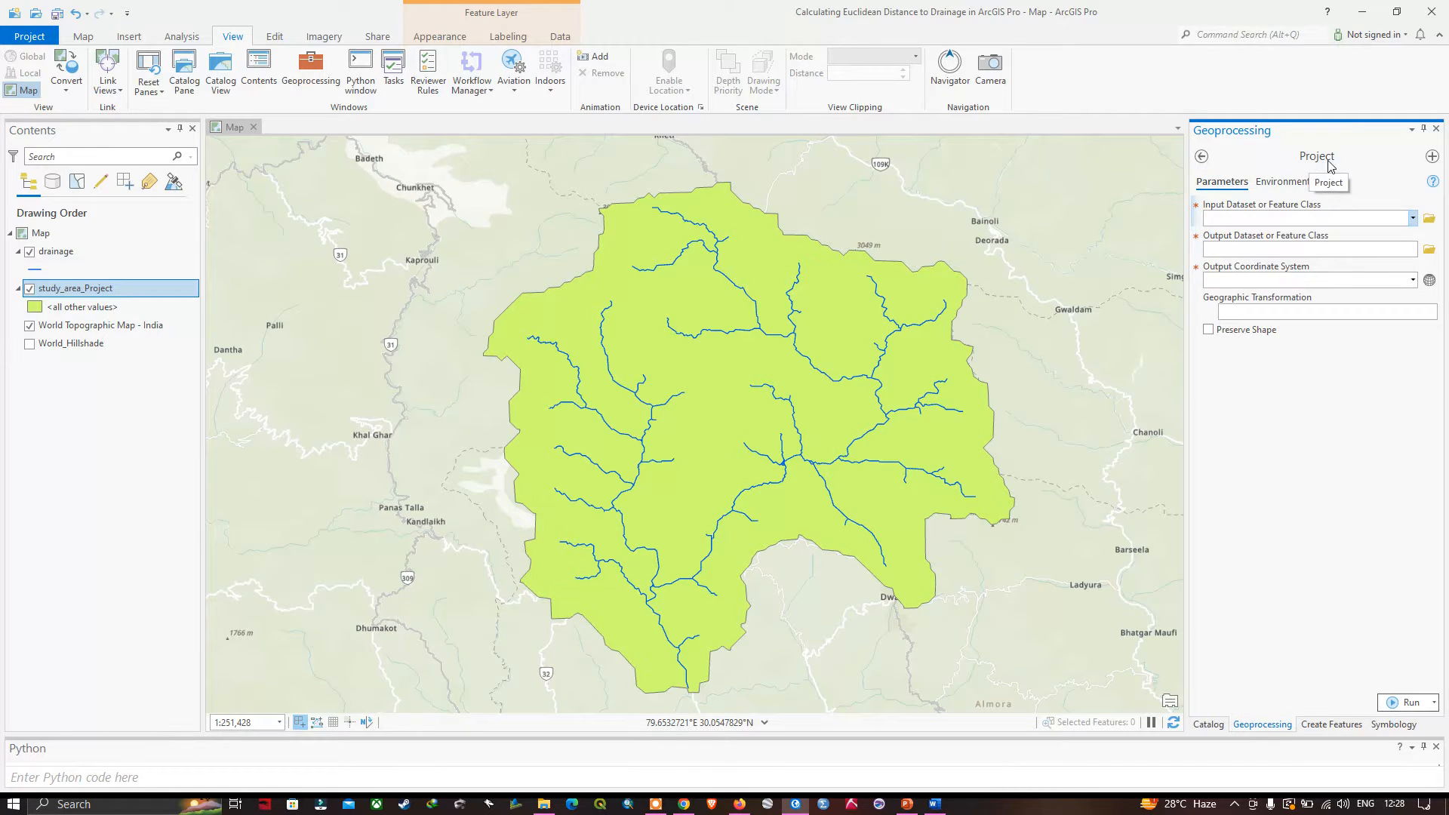
pyautogui.click(1413, 219)
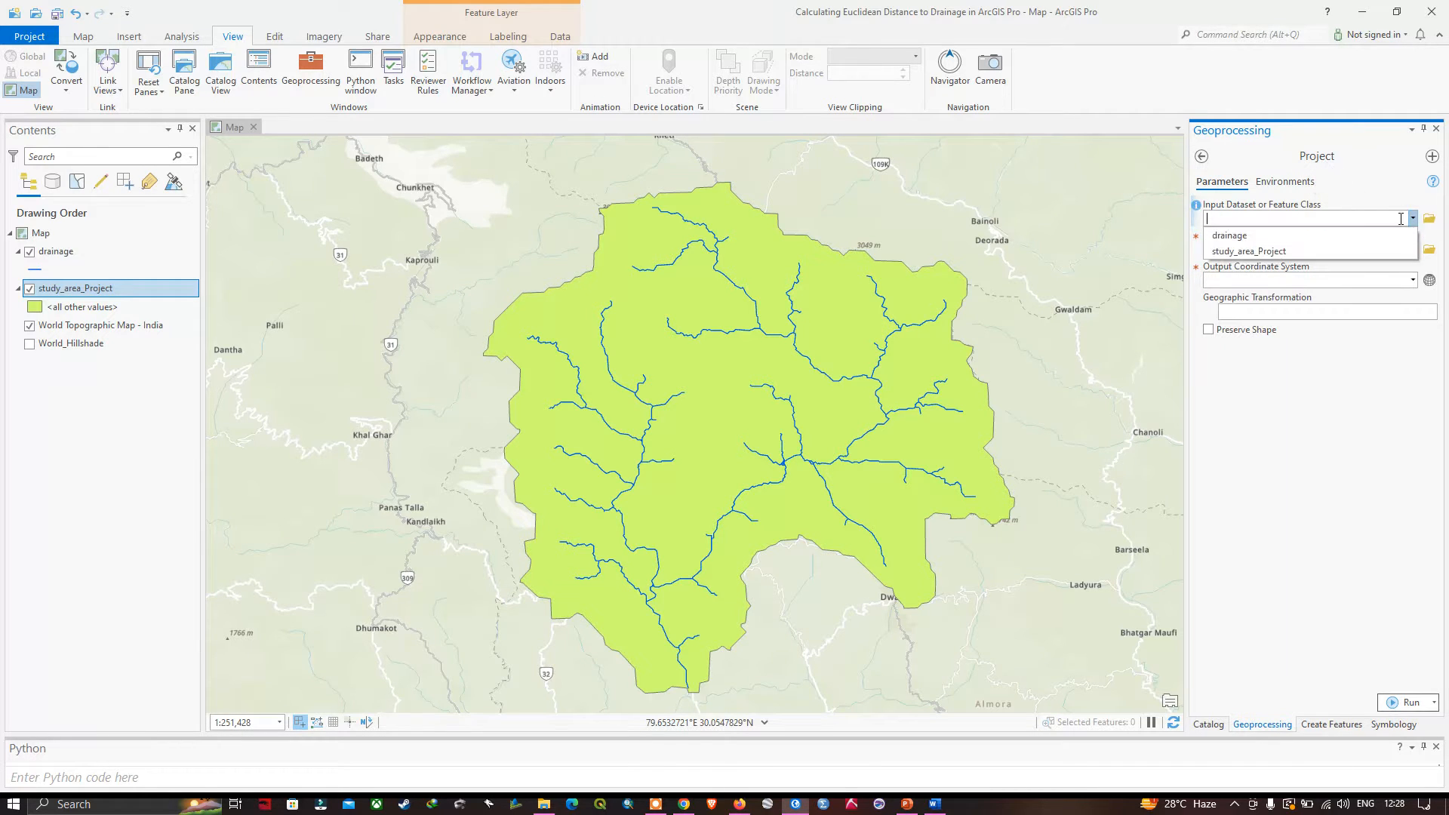
pyautogui.click(1283, 231)
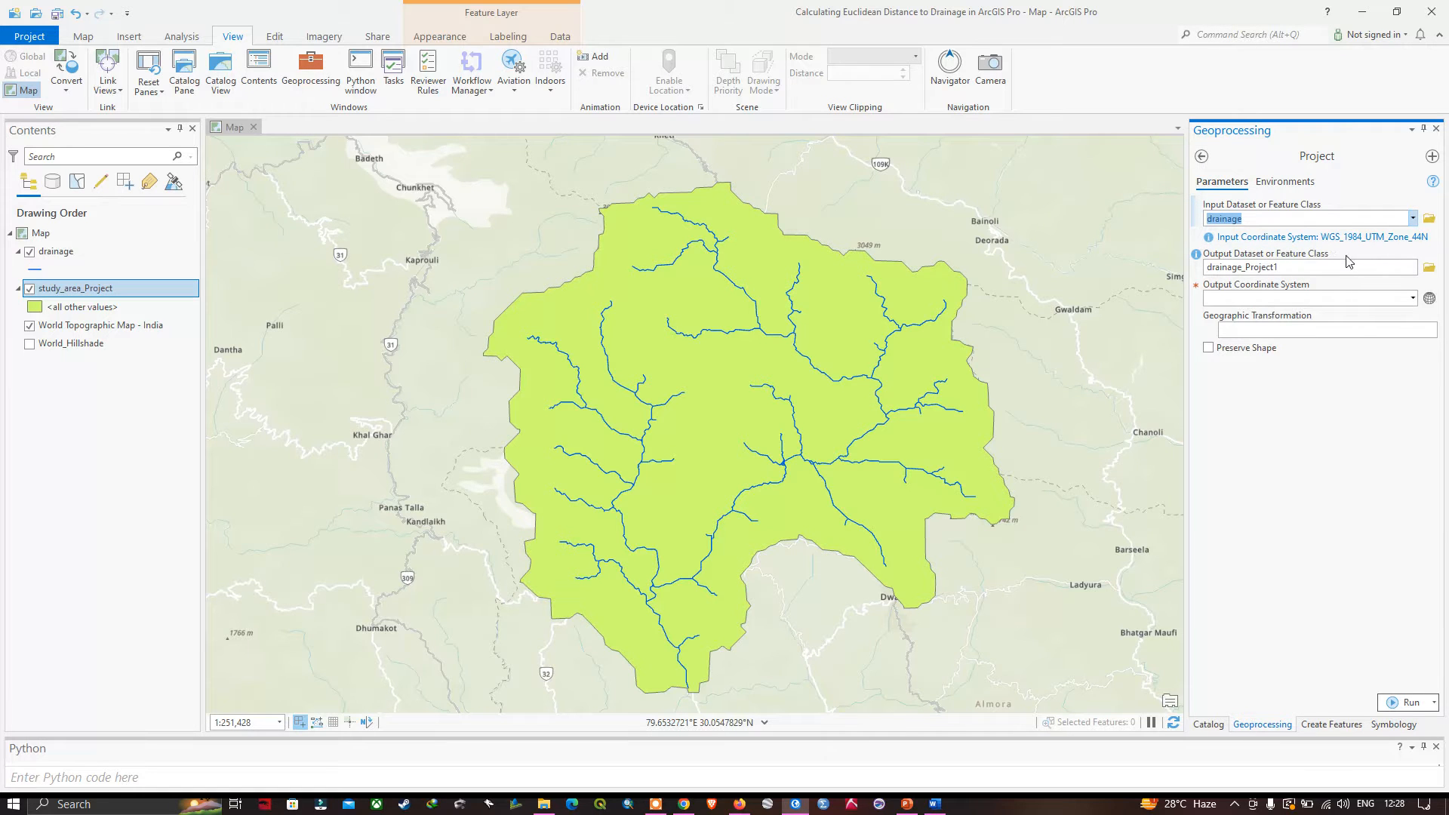
pyautogui.click(1429, 299)
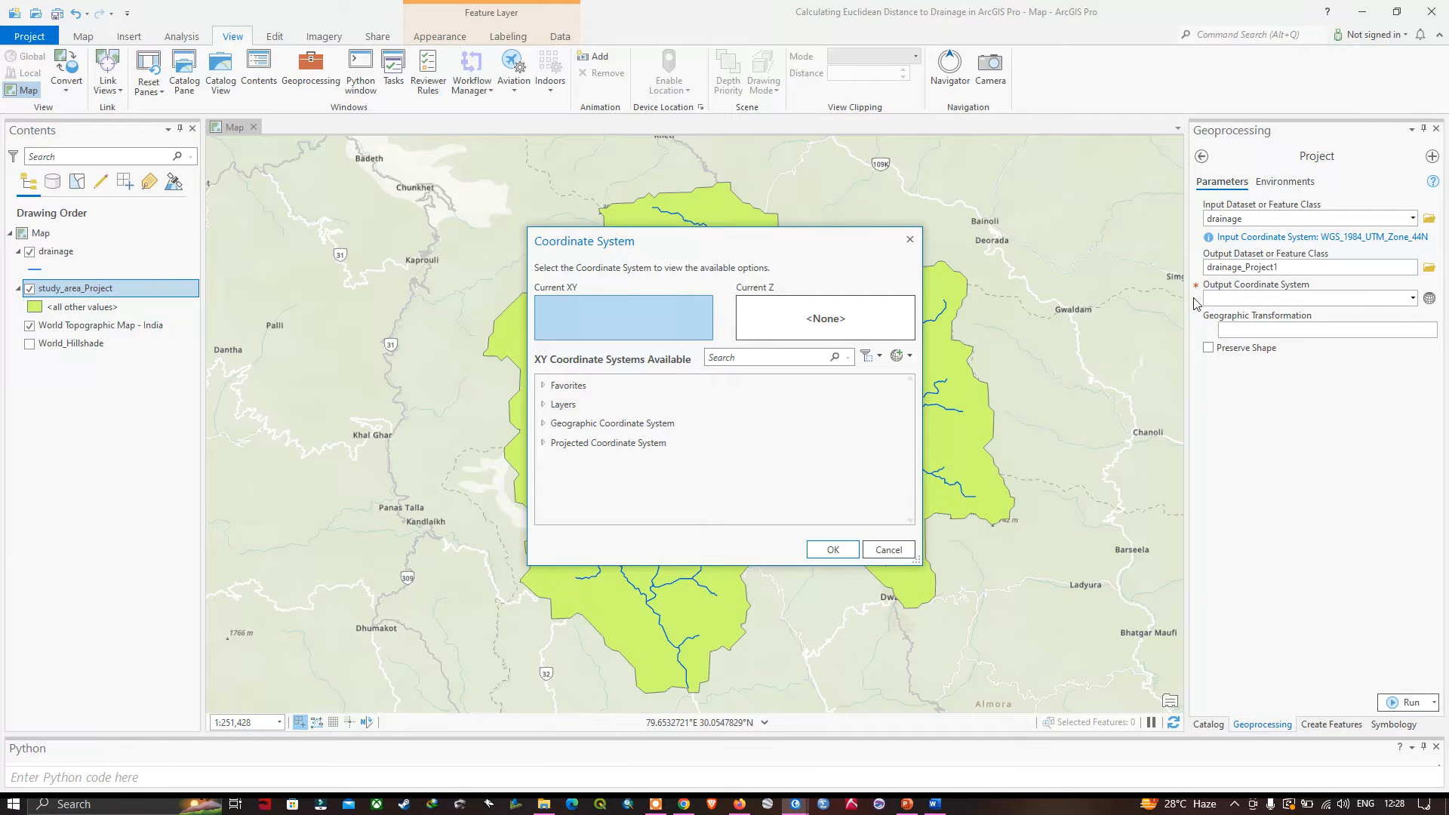
pyautogui.click(889, 550)
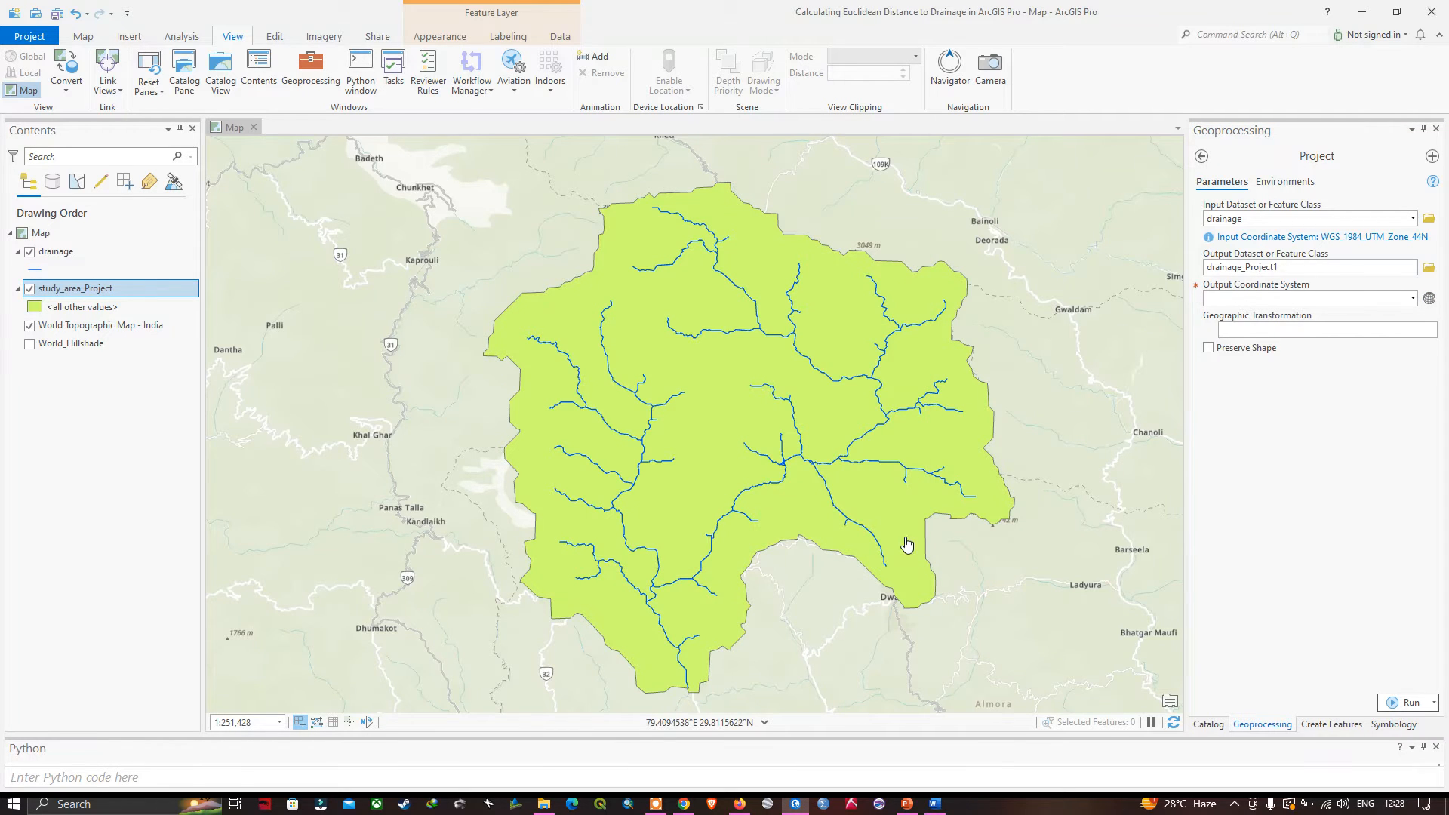
pyautogui.click(1201, 157)
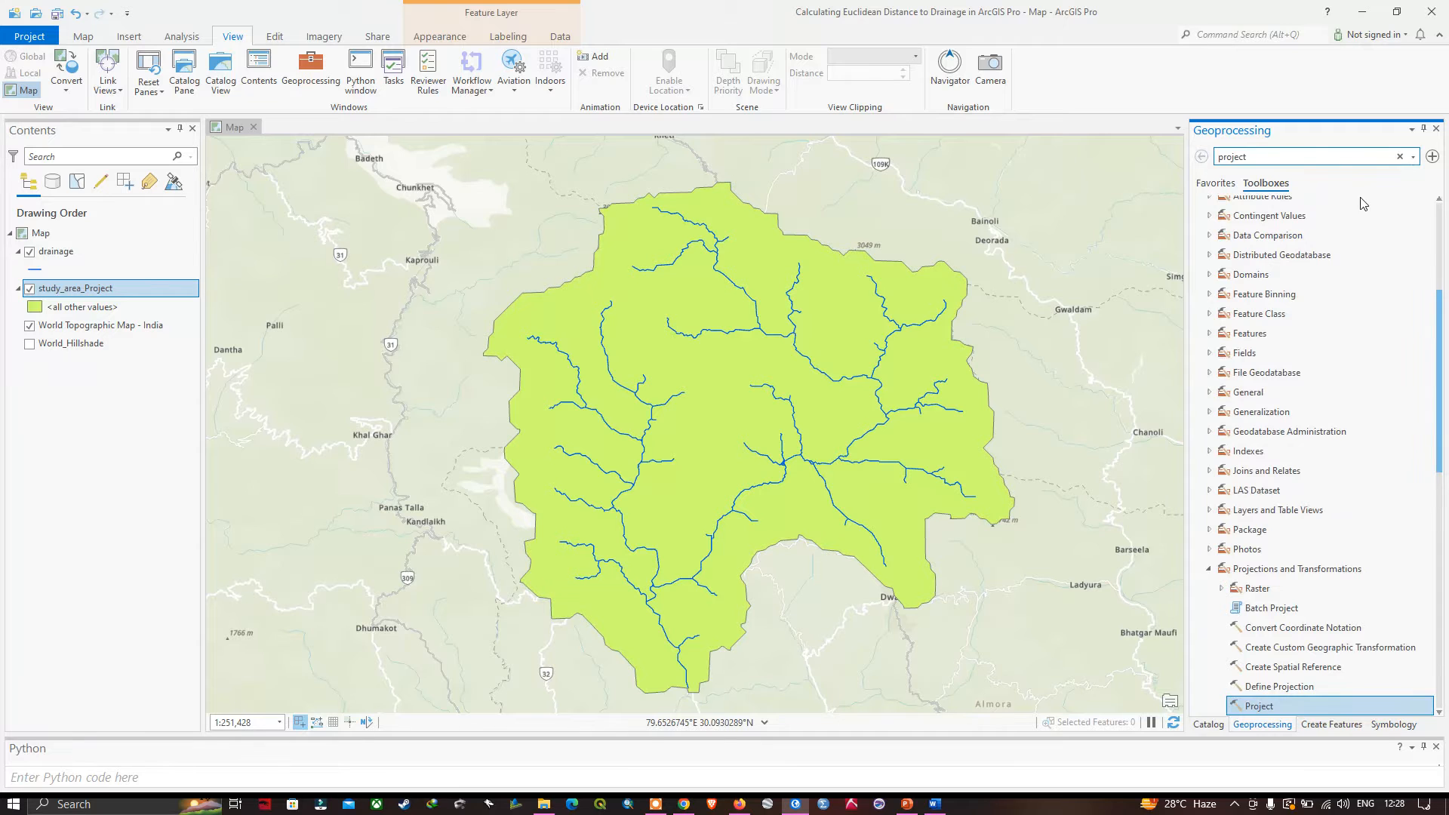
# Clear the tool search and select the Euclidean Distance tool in the Legacy group of Spatial Analyst's Distance toolset
pyautogui.click(1250, 157)
pyautogui.doubleClick(1253, 157)
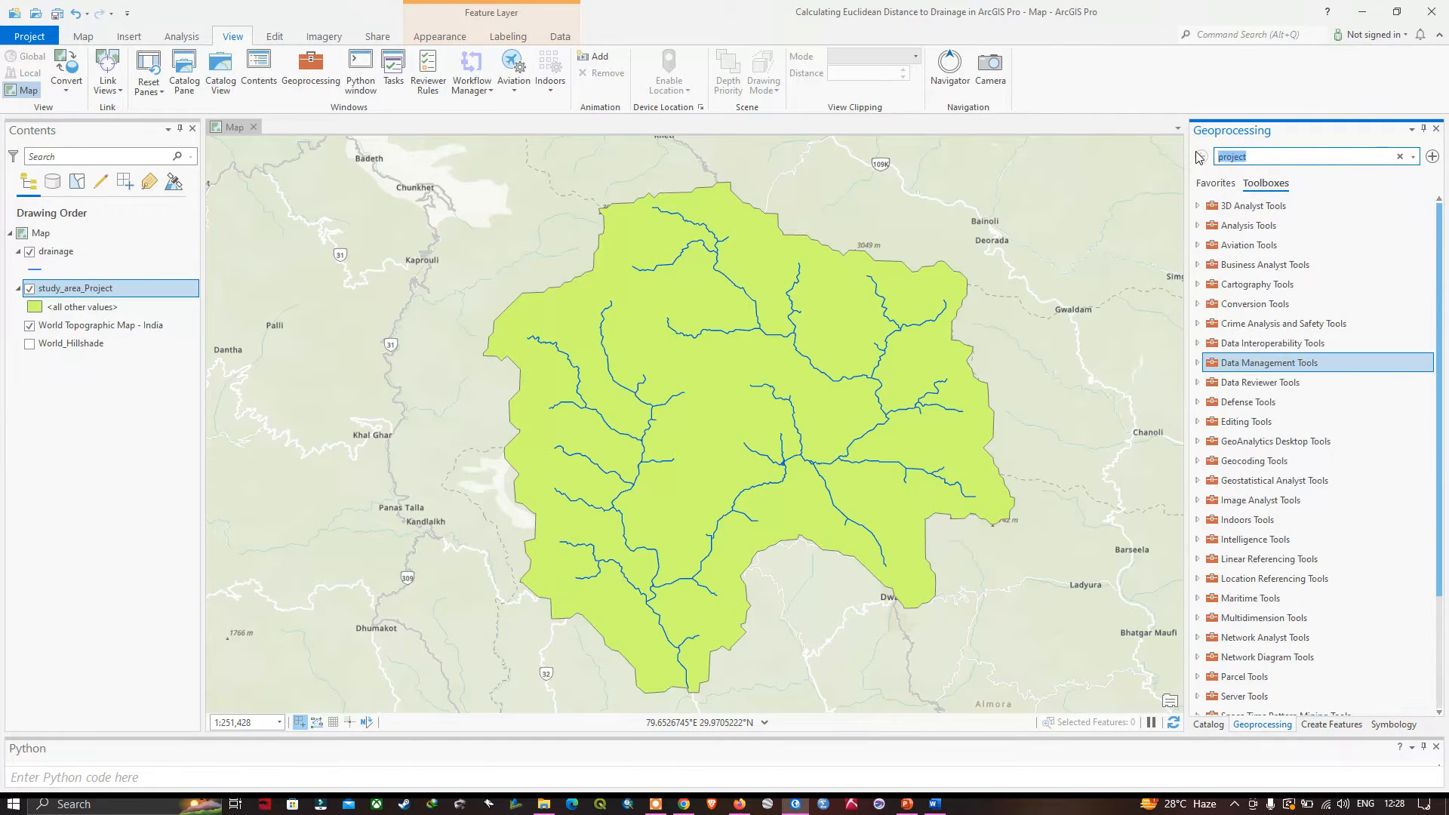
pyautogui.press('BackSpace')
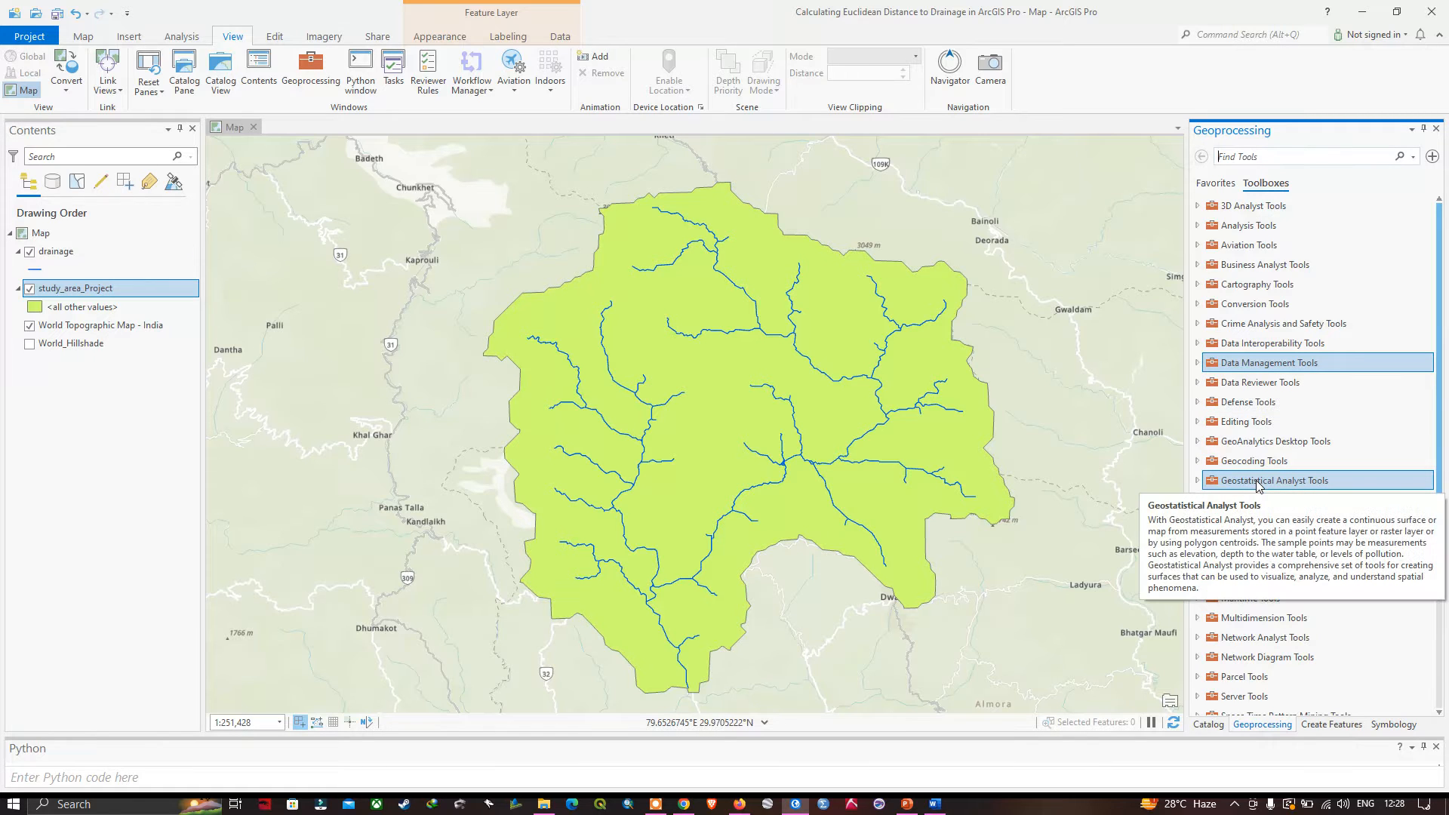
pyautogui.scroll(-2, 1259, 487)
pyautogui.scroll(-1, 1313, 524)
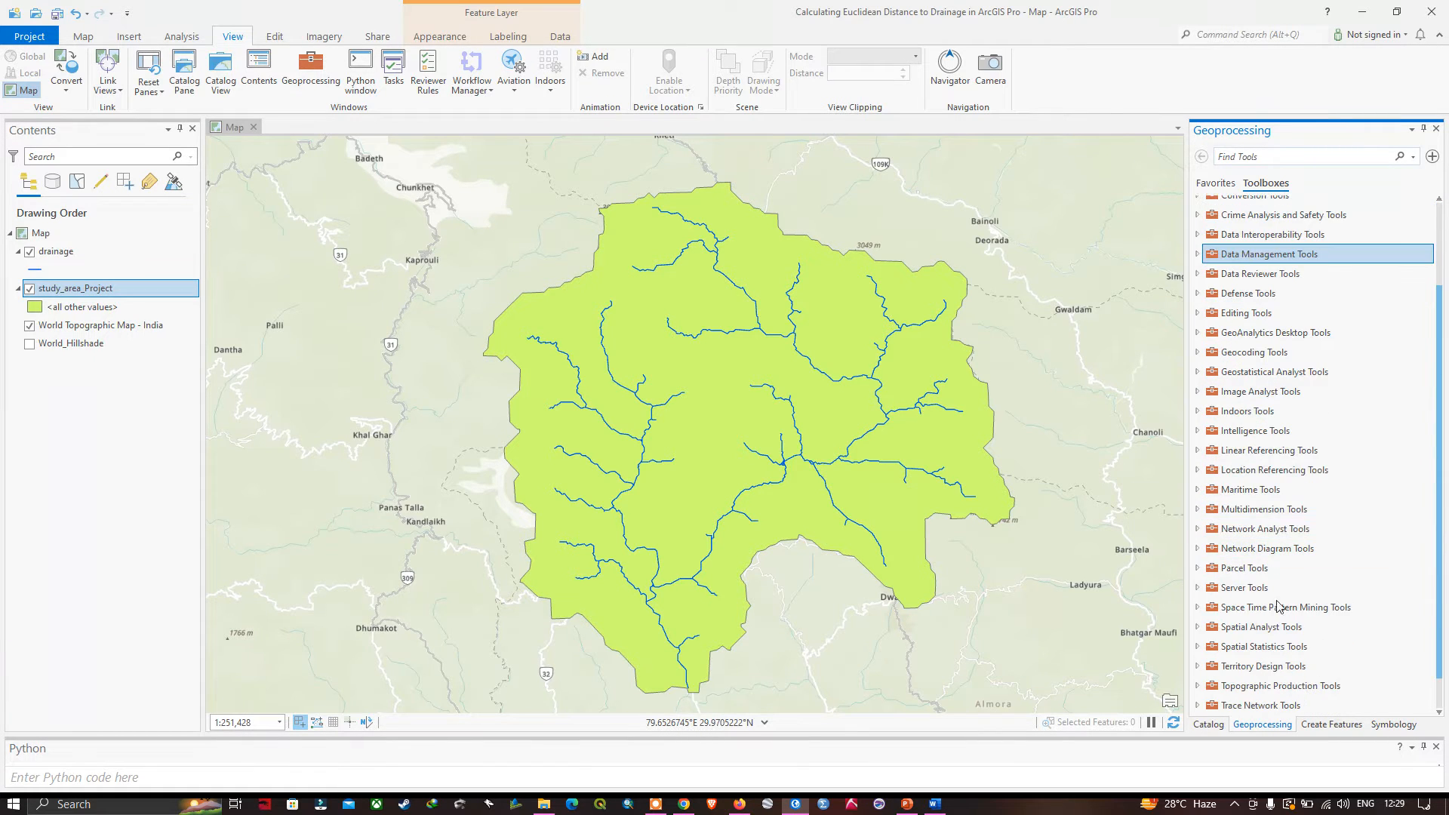
pyautogui.click(1198, 627)
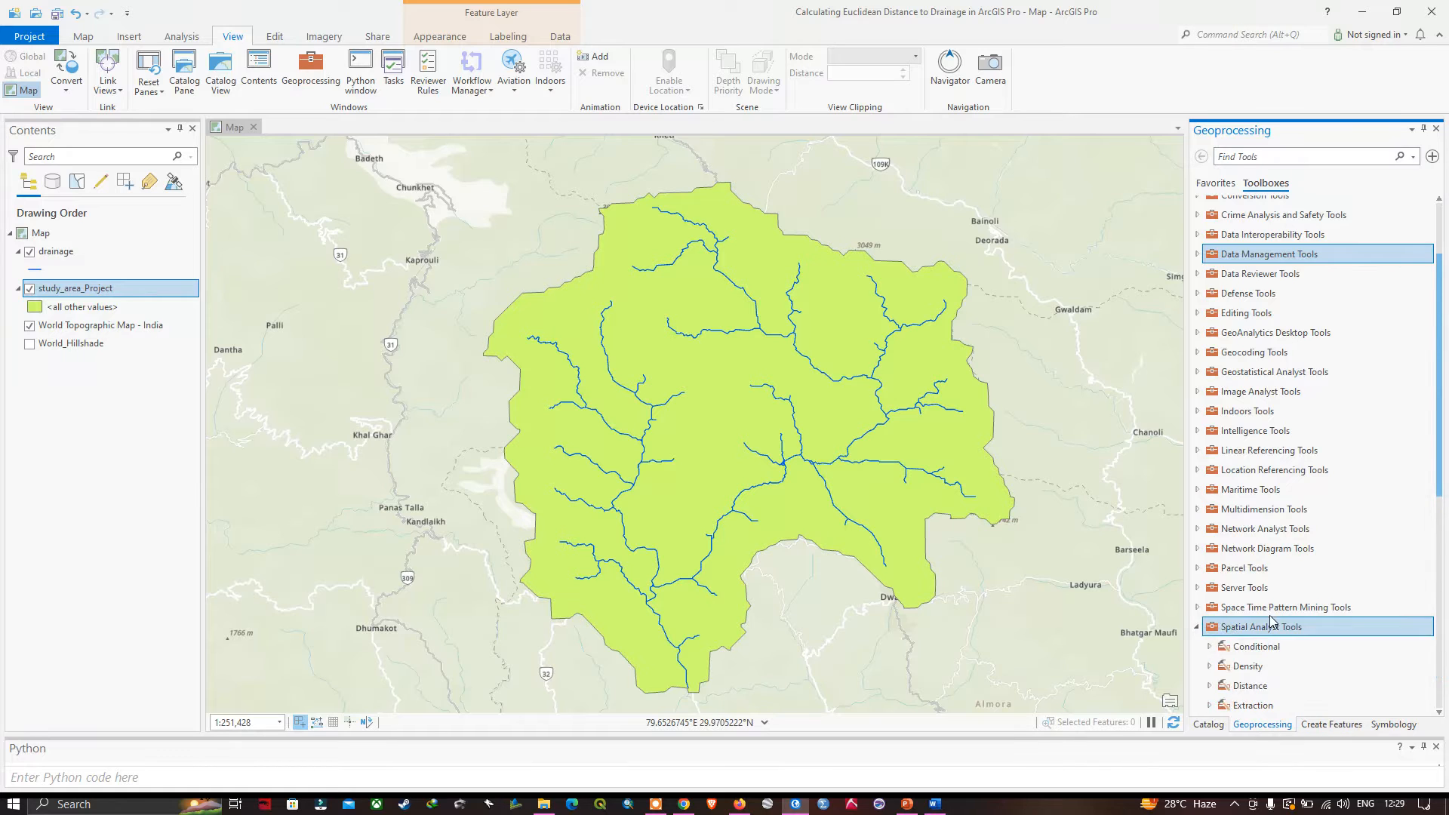
pyautogui.scroll(-4, 1270, 614)
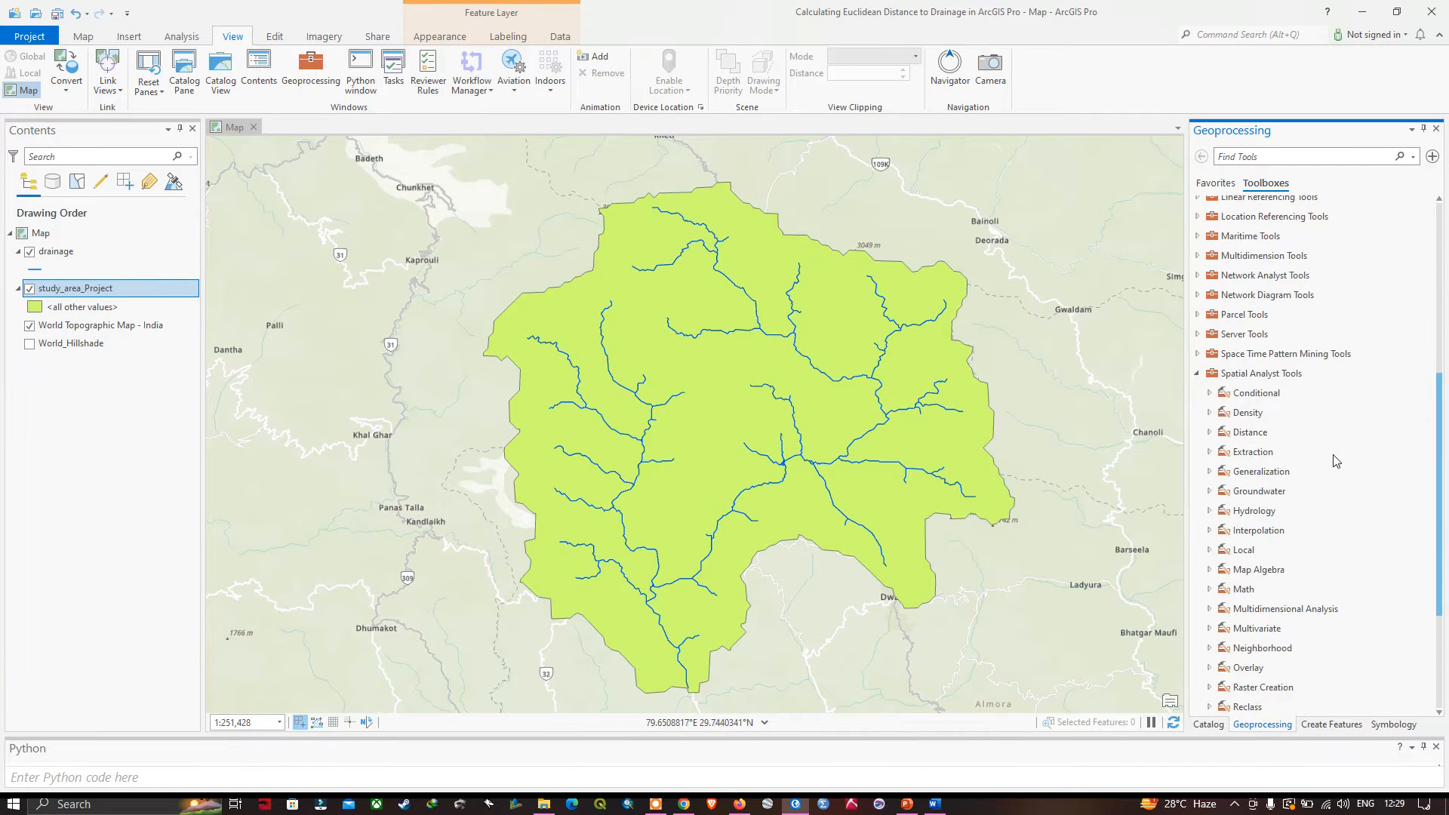
pyautogui.click(1210, 433)
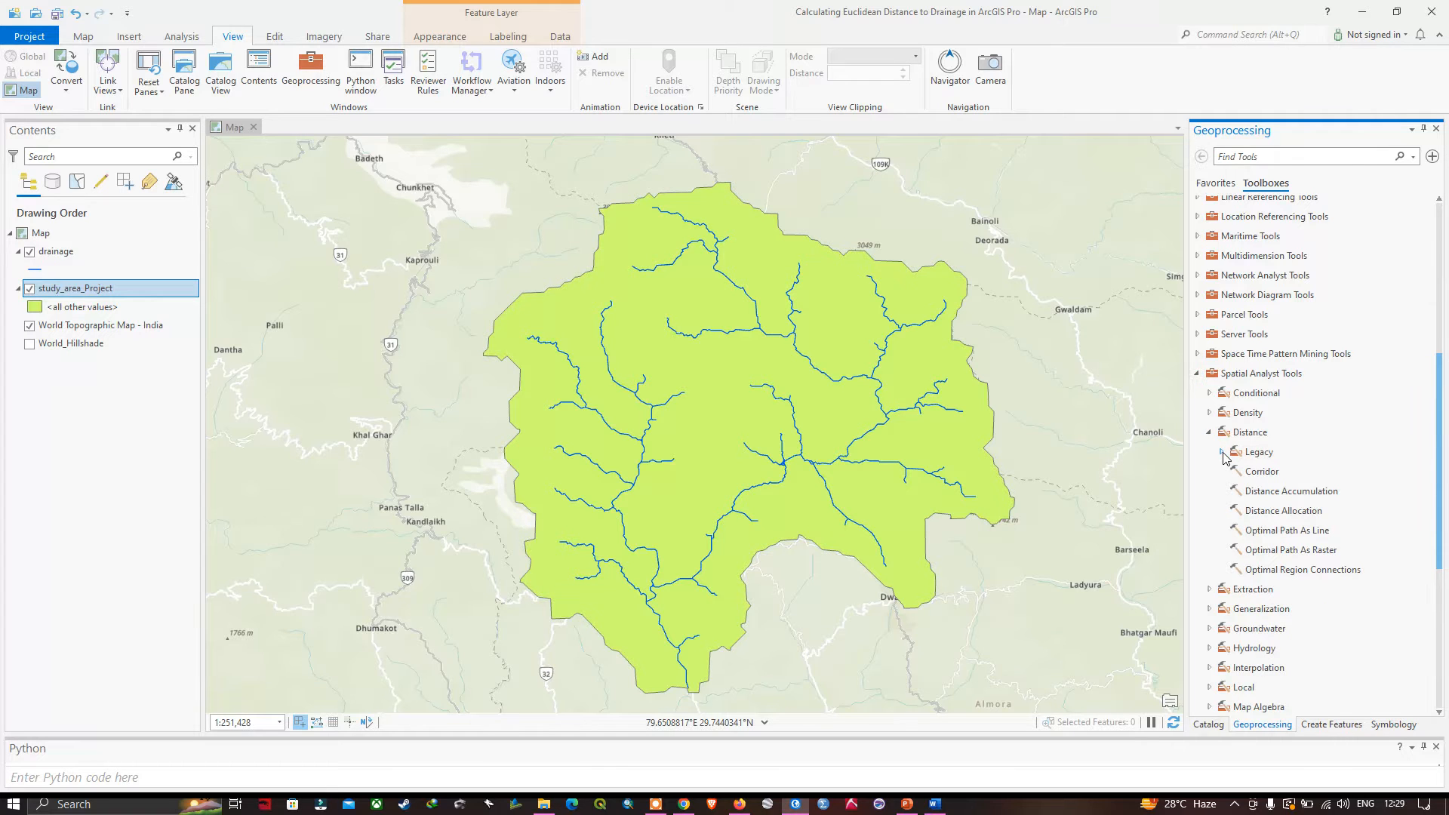
pyautogui.click(1222, 452)
pyautogui.scroll(-2, 1236, 524)
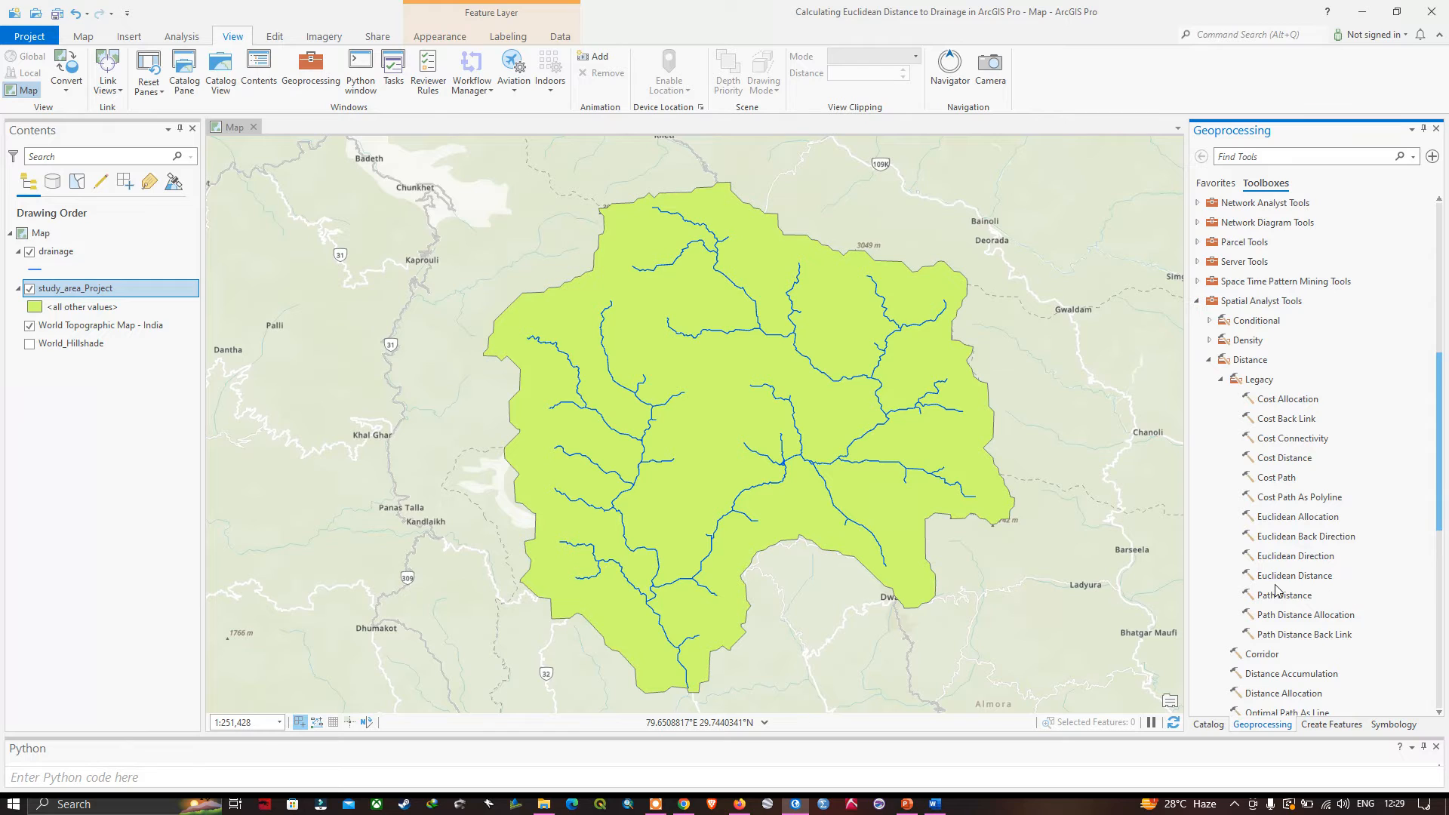
pyautogui.click(1318, 580)
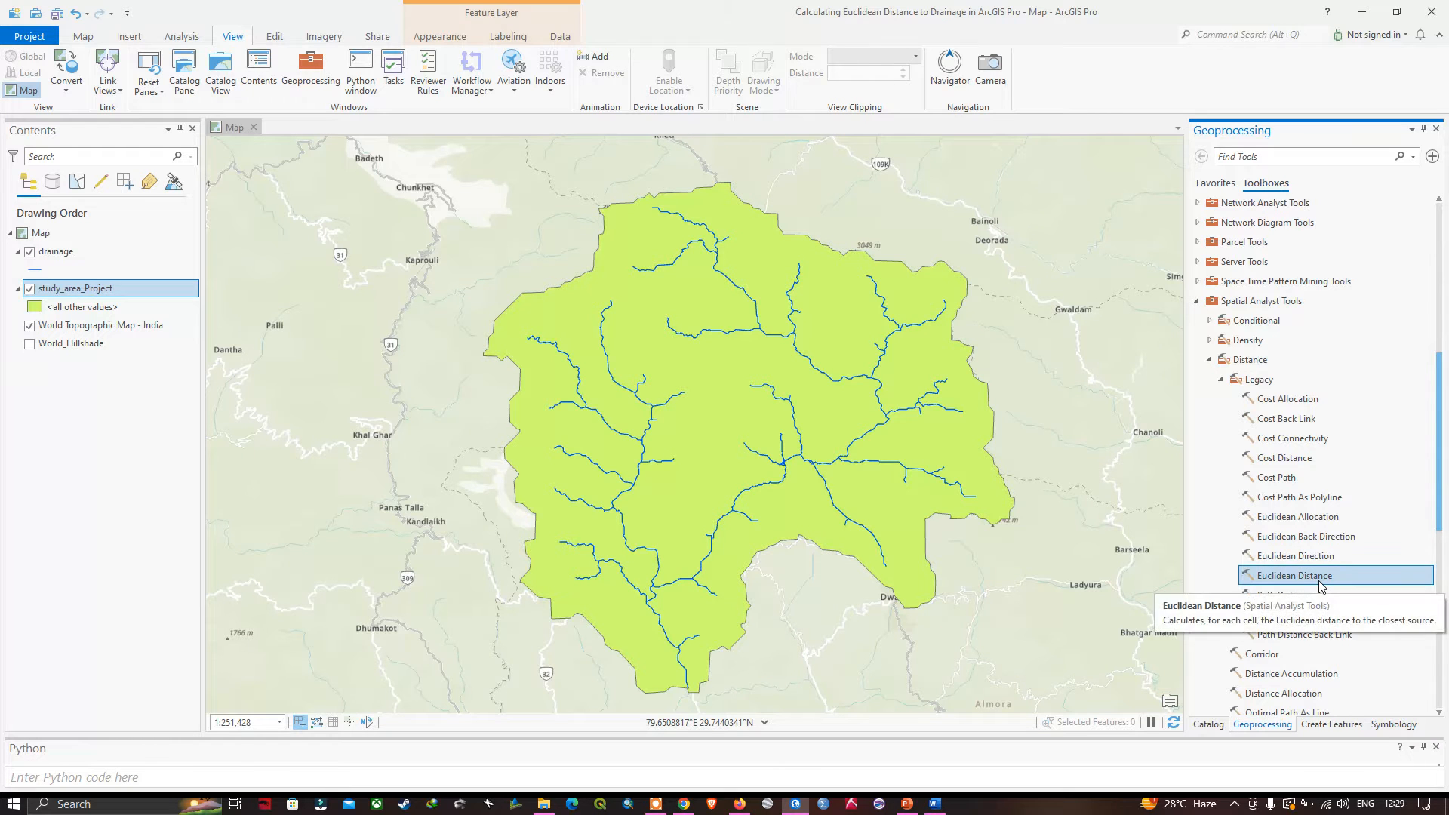
# Open the Euclidean Distance tool and read the summary and illustration on its online help page, returning to ArcGIS Pro
pyautogui.doubleClick(1288, 576)
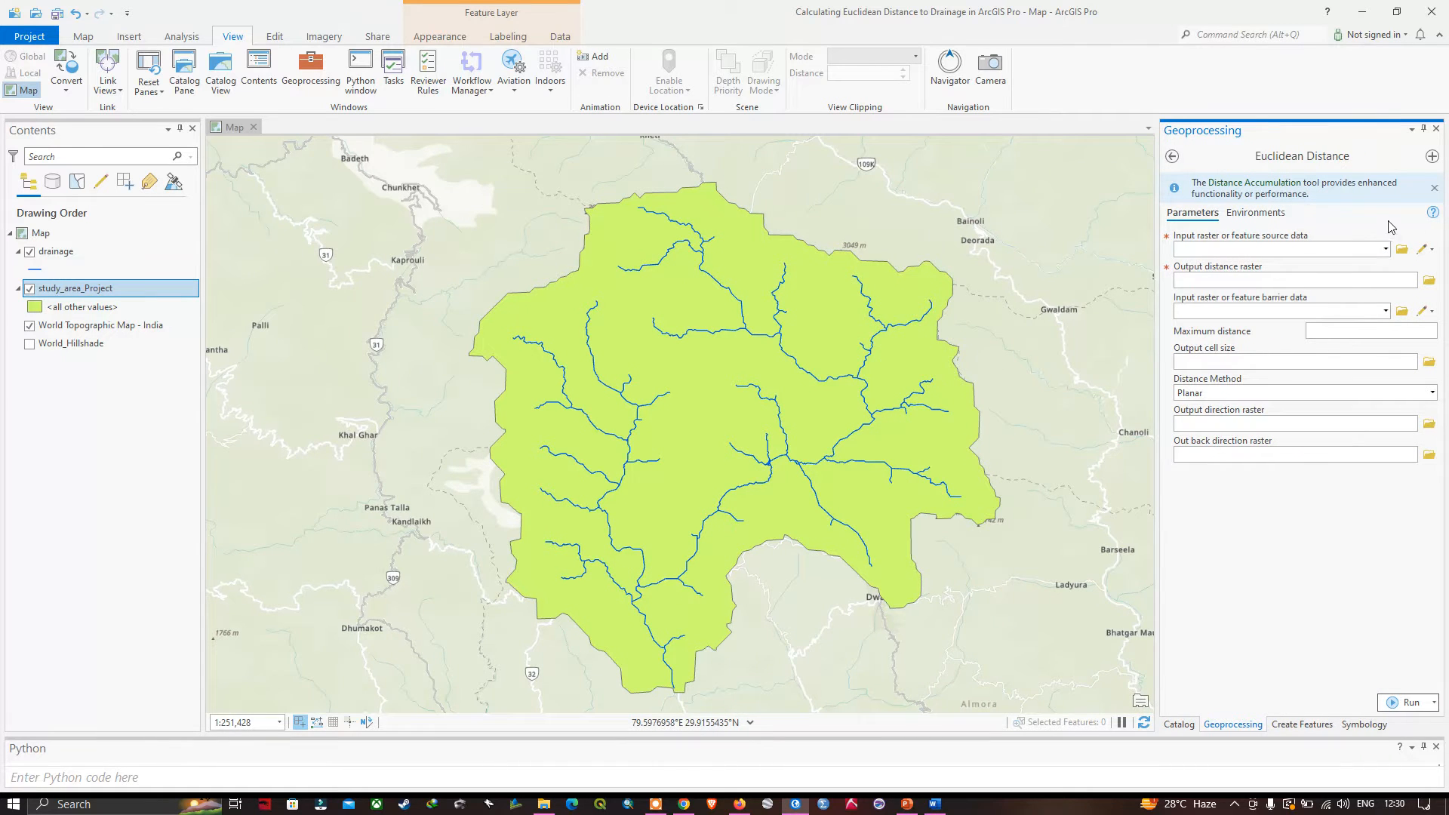
pyautogui.moveTo(1436, 218)
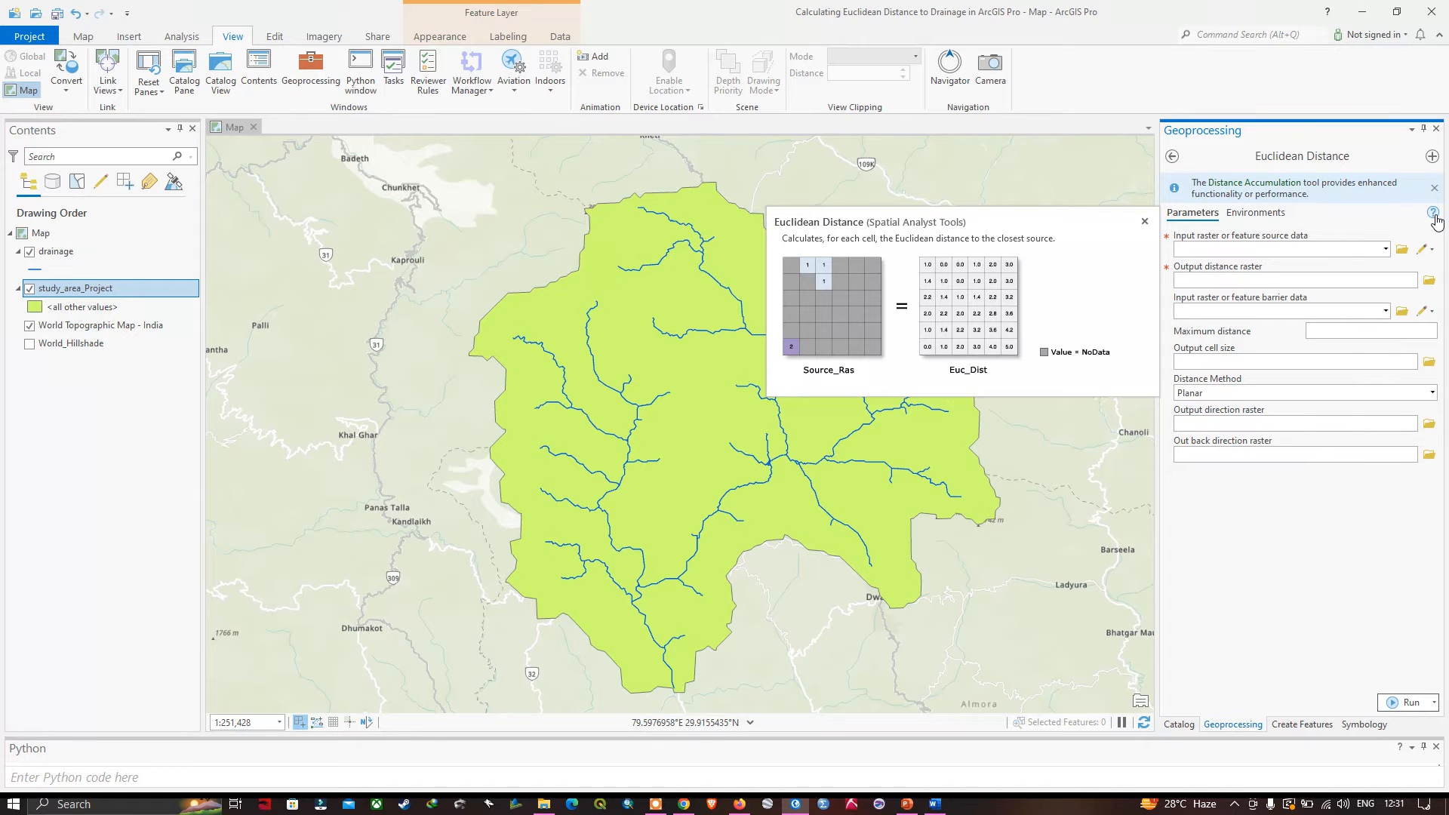
pyautogui.click(1435, 214)
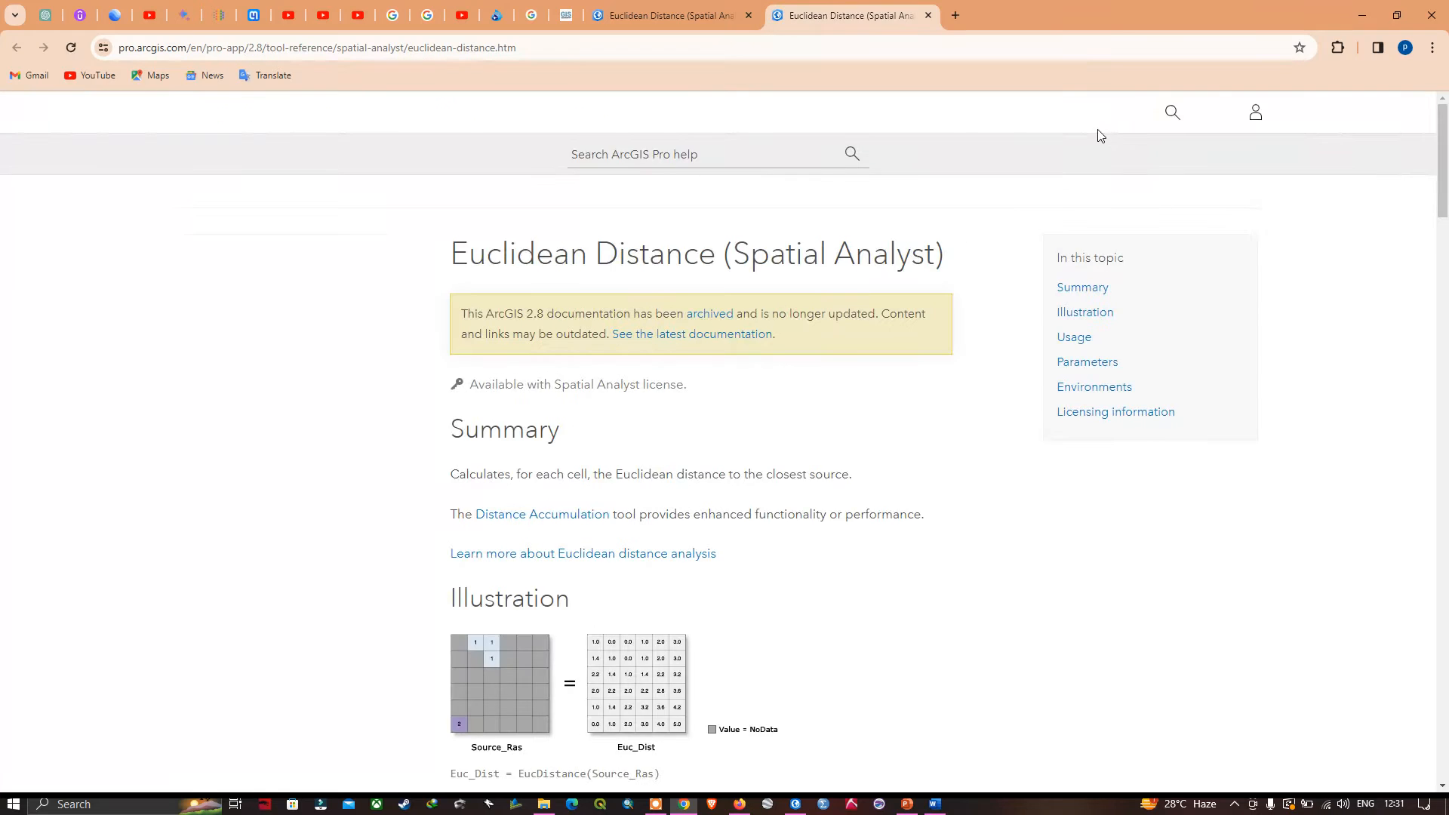
pyautogui.scroll(-2, 880, 318)
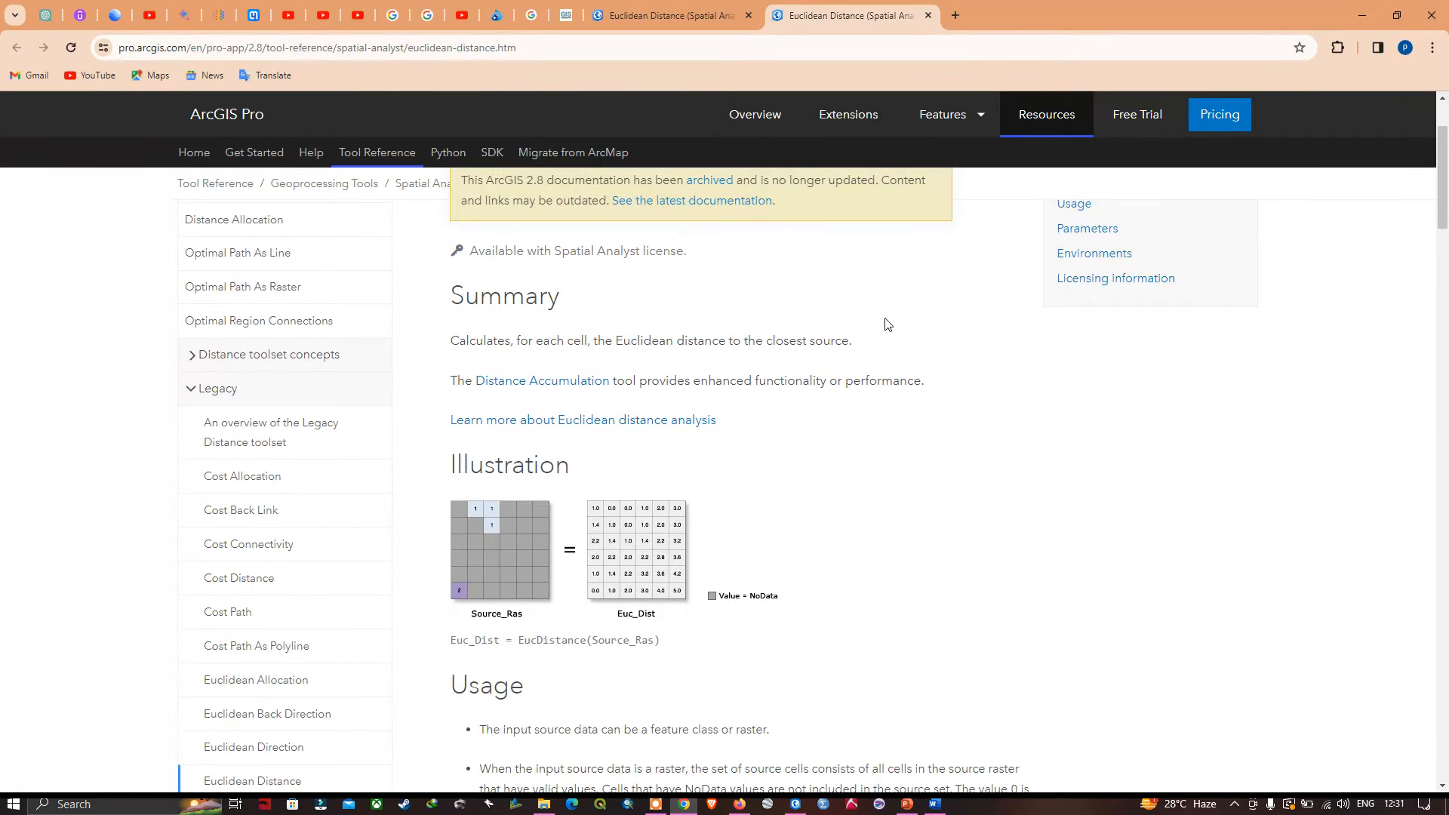
pyautogui.scroll(2, 894, 322)
pyautogui.scroll(-2, 898, 323)
pyautogui.scroll(2, 905, 323)
pyautogui.scroll(-2, 903, 298)
pyautogui.scroll(3, 903, 304)
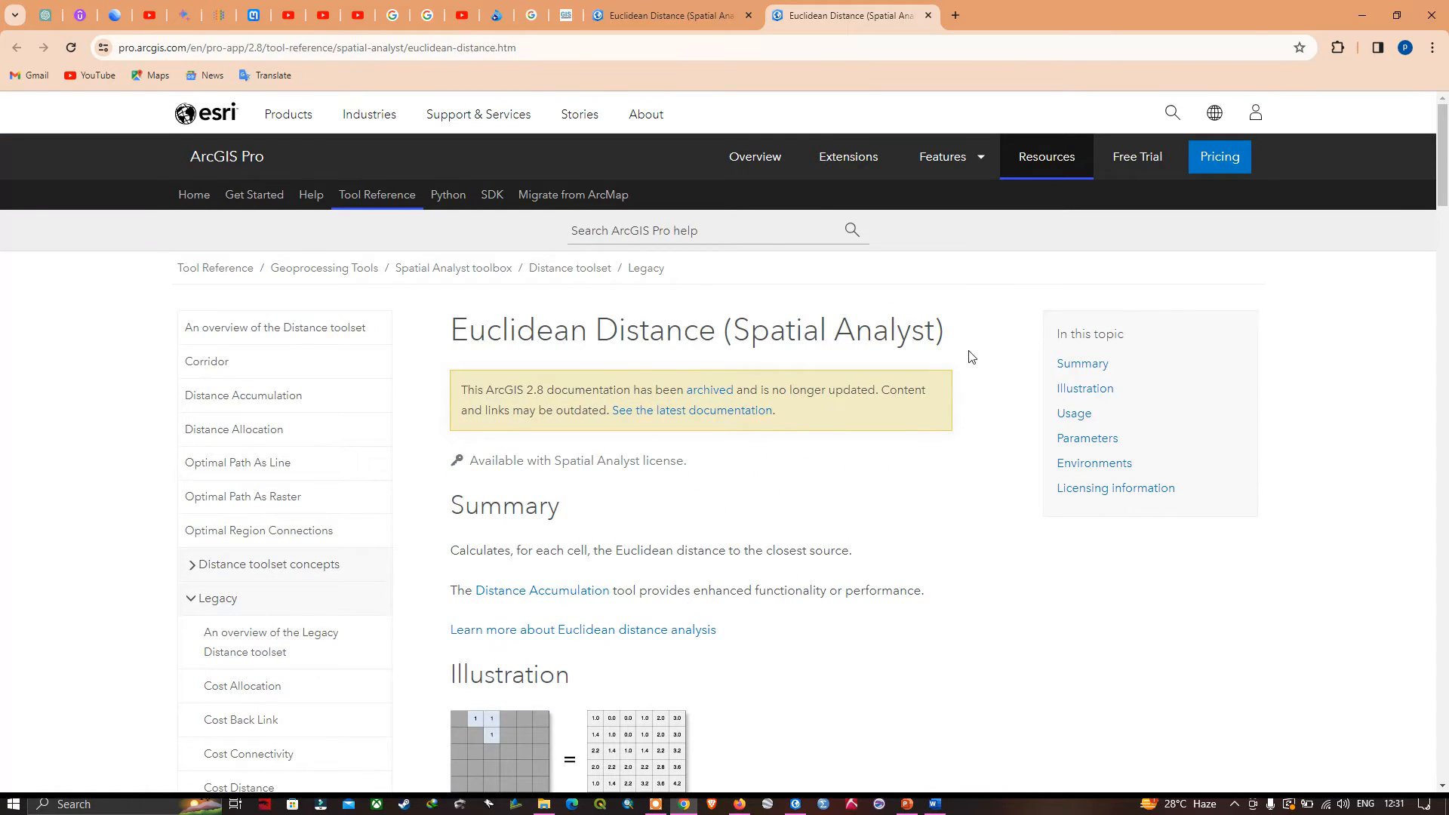
pyautogui.scroll(-1, 982, 356)
pyautogui.scroll(1, 944, 498)
pyautogui.click(795, 804)
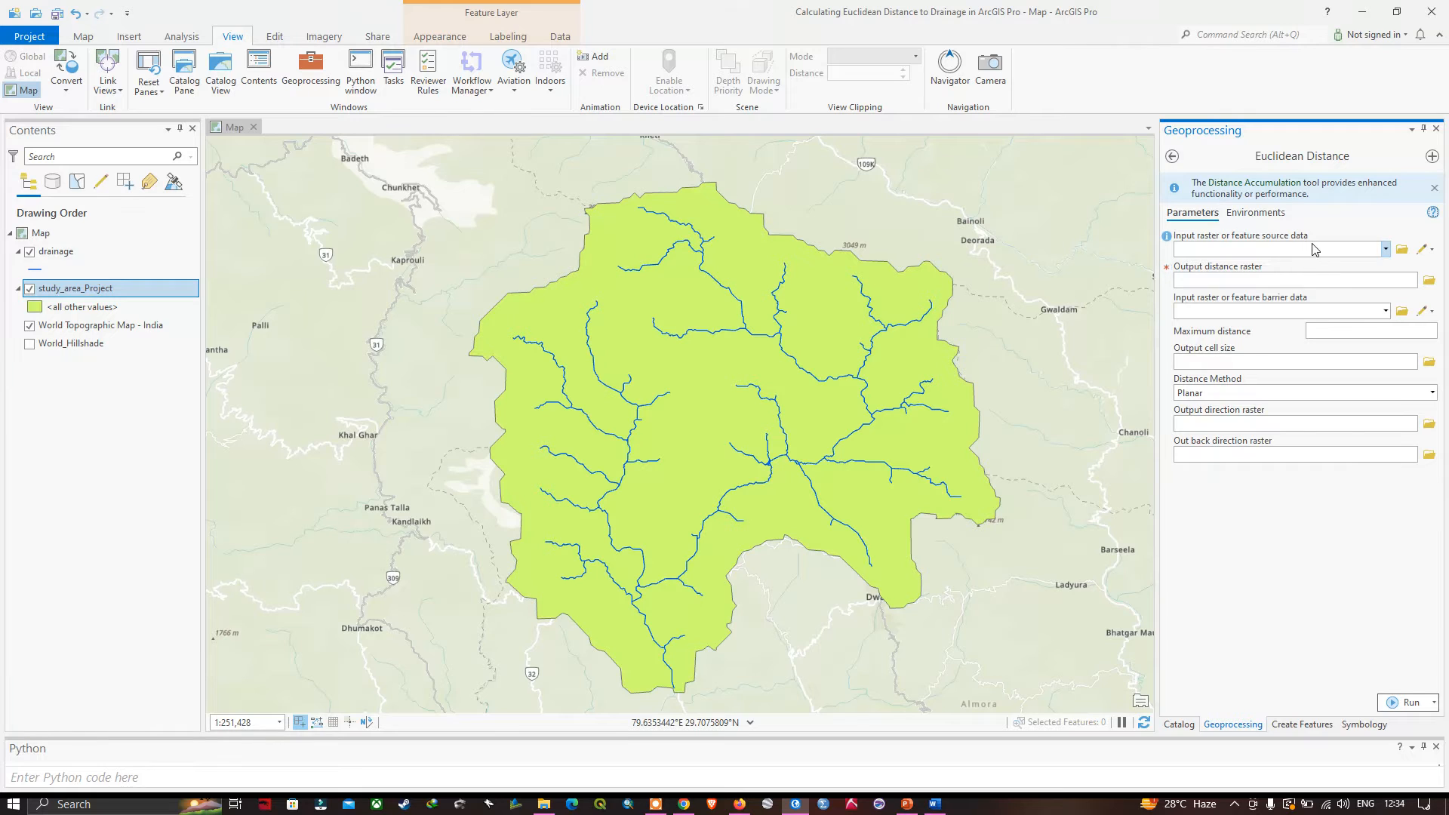
# Use the drainage layer as the source data and save the output distance raster as dist_to_drainage.tif in the project's shapefiles folder
pyautogui.click(1391, 249)
pyautogui.click(1268, 272)
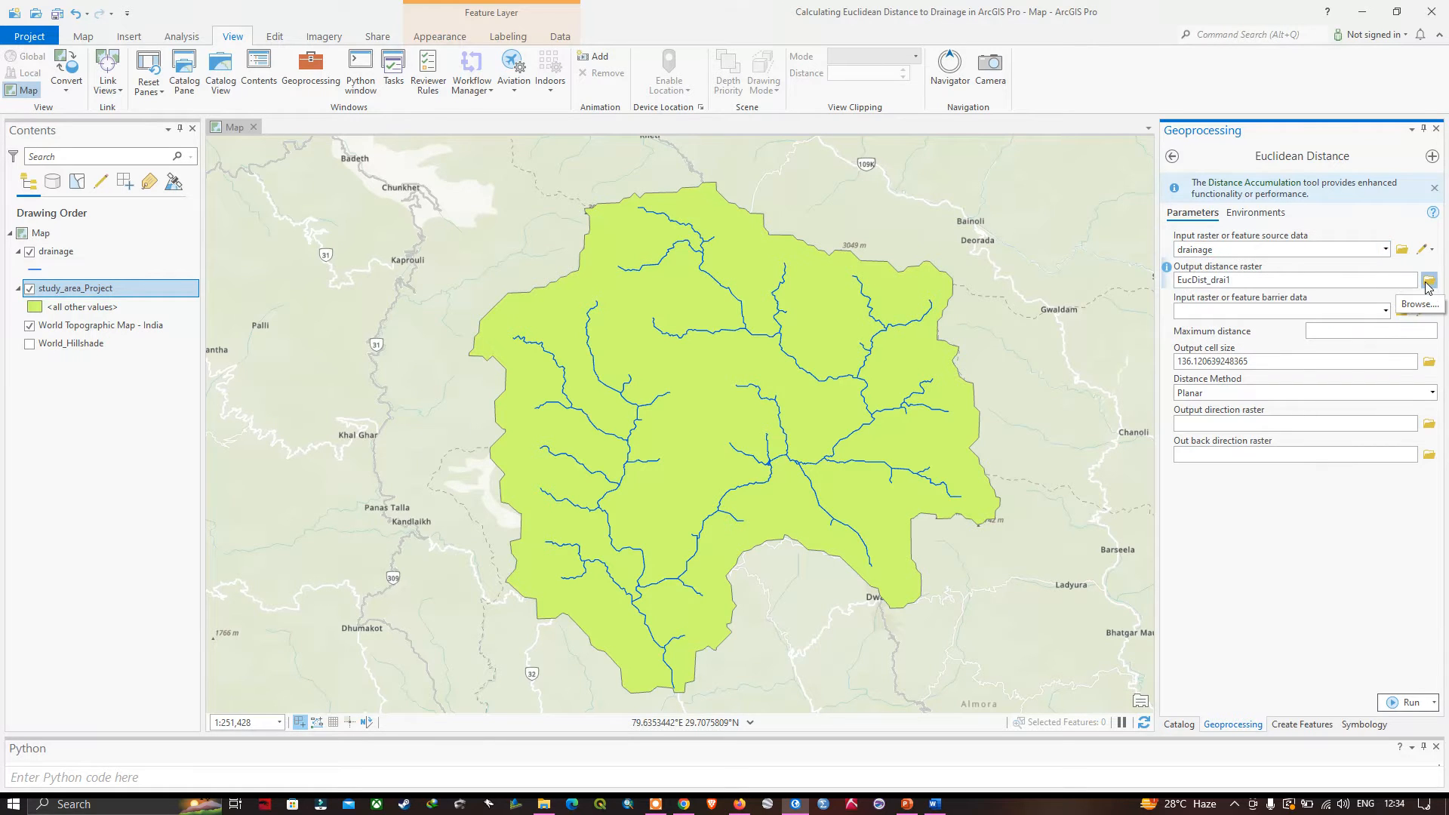
pyautogui.click(1427, 281)
pyautogui.doubleClick(651, 343)
pyautogui.click(516, 601)
pyautogui.write('dist_to_drainage.tif')
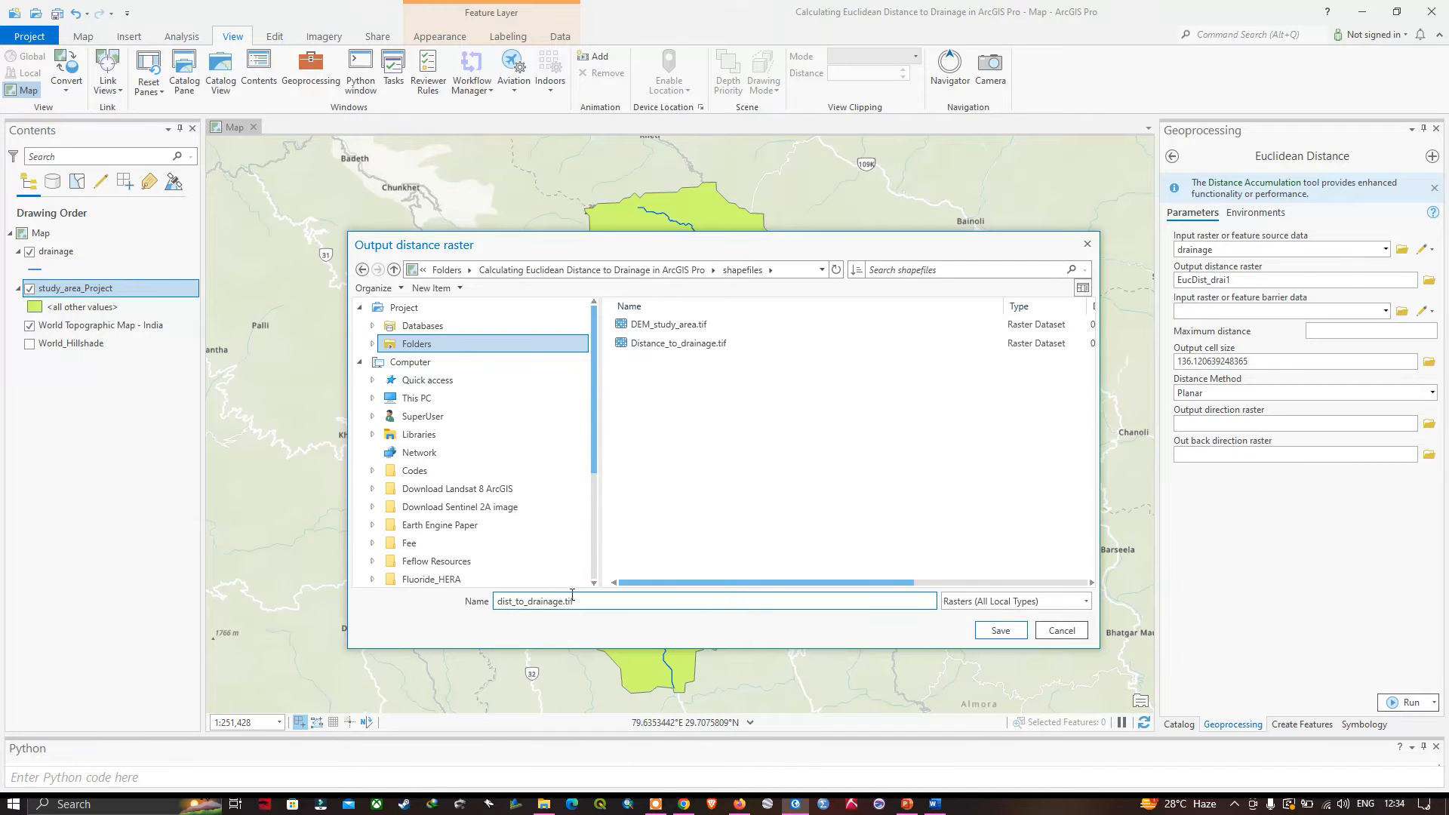
pyautogui.click(1001, 630)
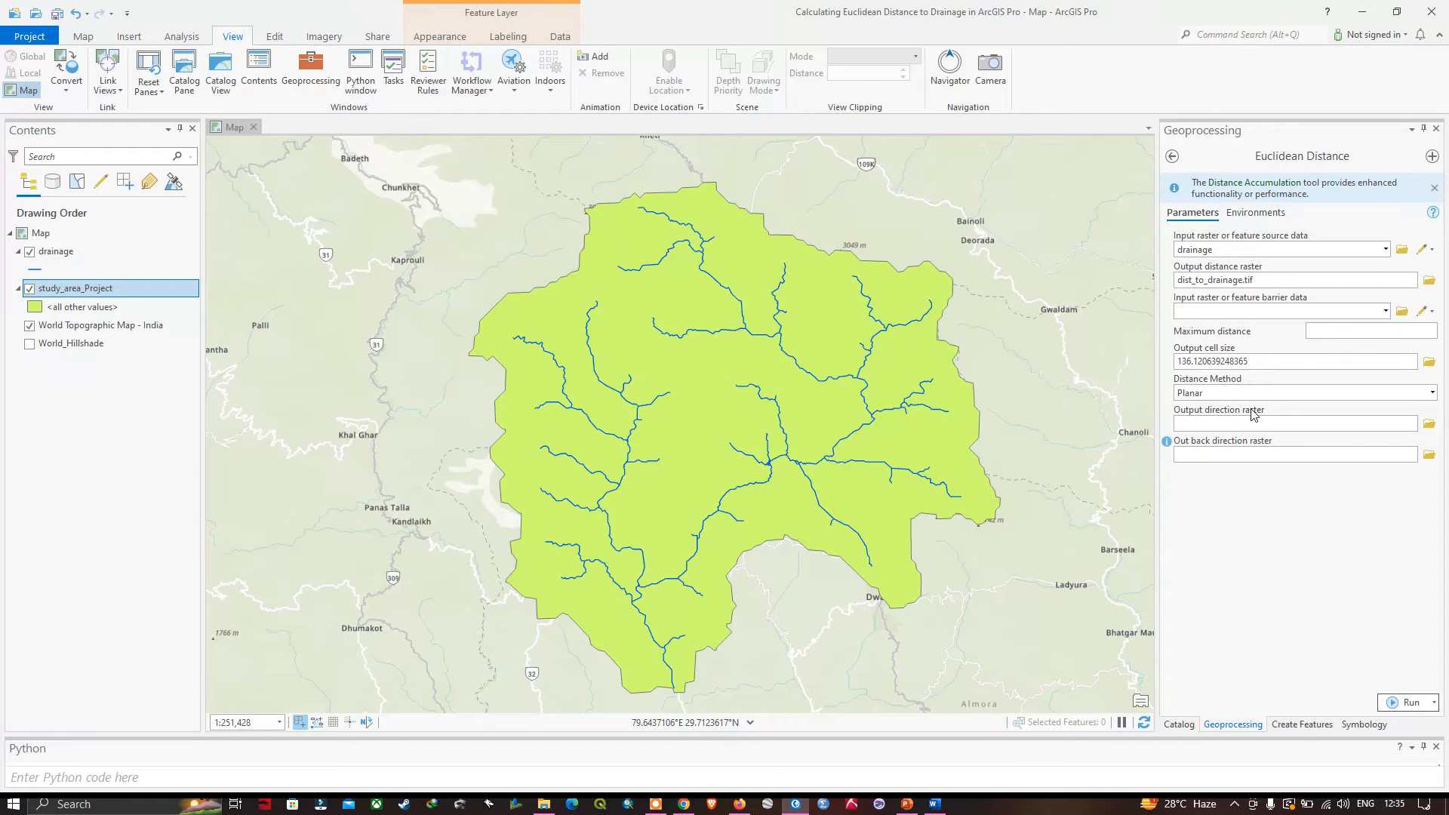
# Set the tool's output coordinate system and processing extent environments from the study_area_Project layer
pyautogui.click(1259, 215)
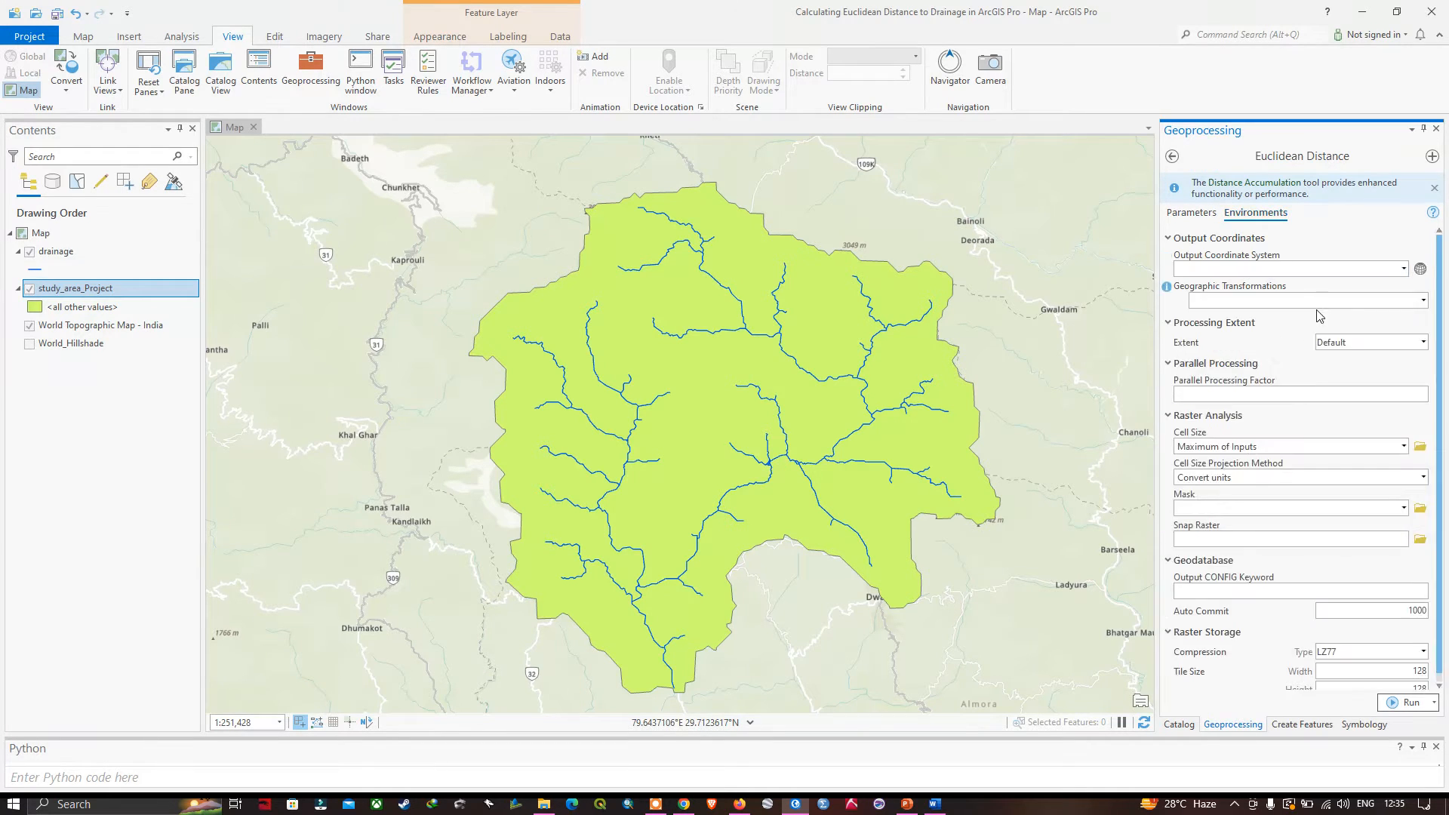
pyautogui.click(1372, 274)
pyautogui.click(1405, 270)
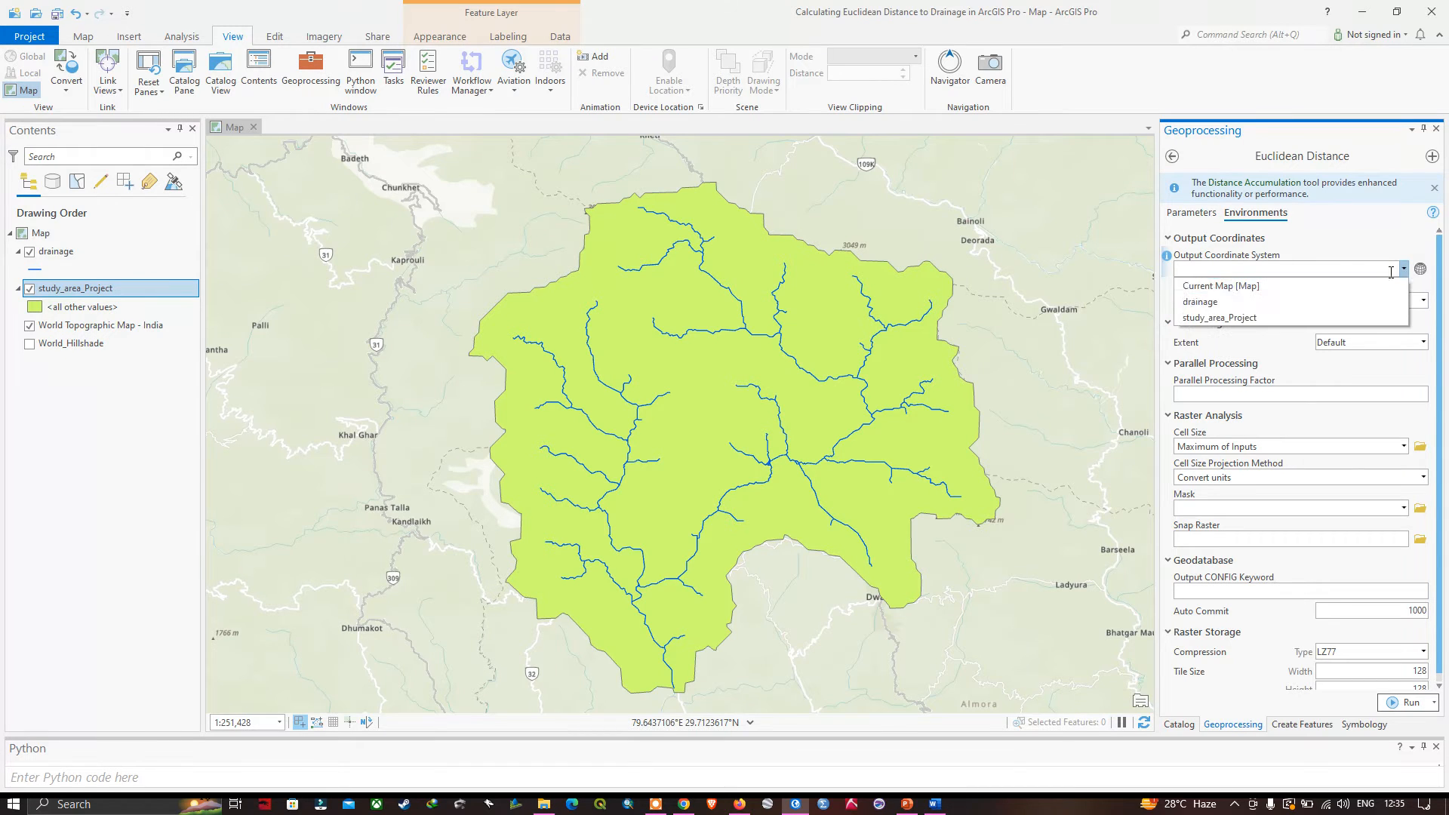
pyautogui.click(1221, 318)
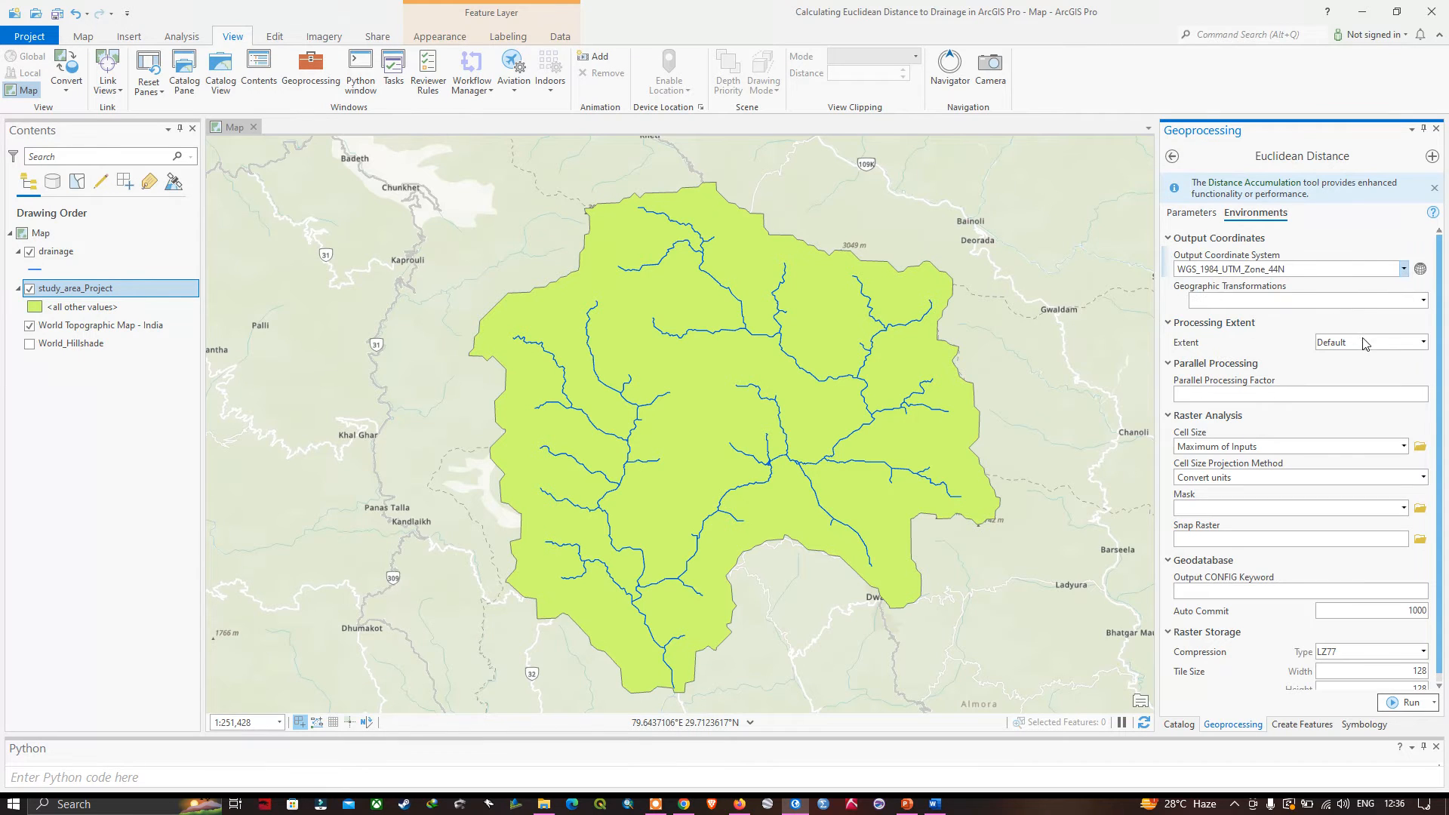
pyautogui.click(1424, 343)
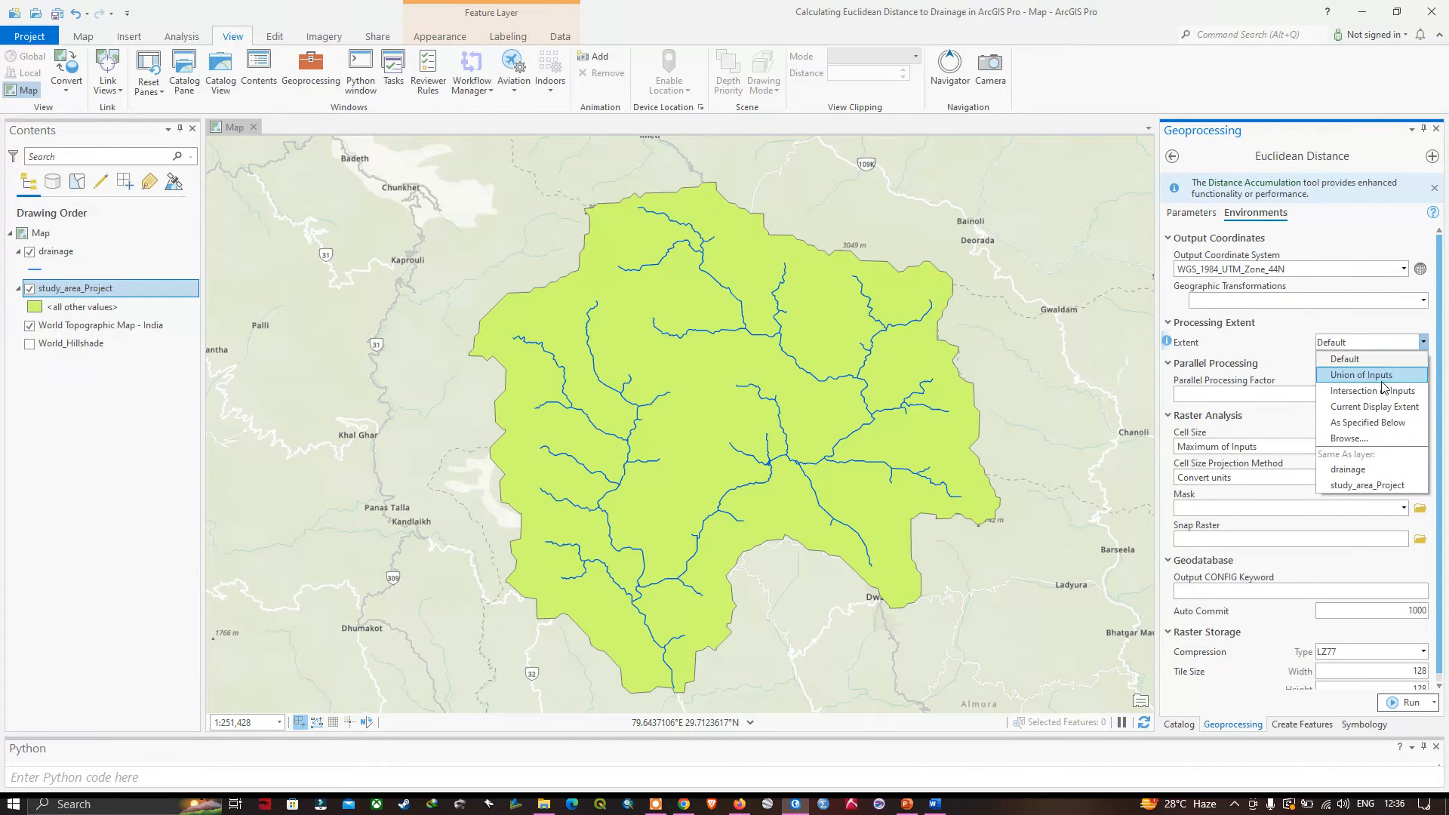
pyautogui.click(1365, 485)
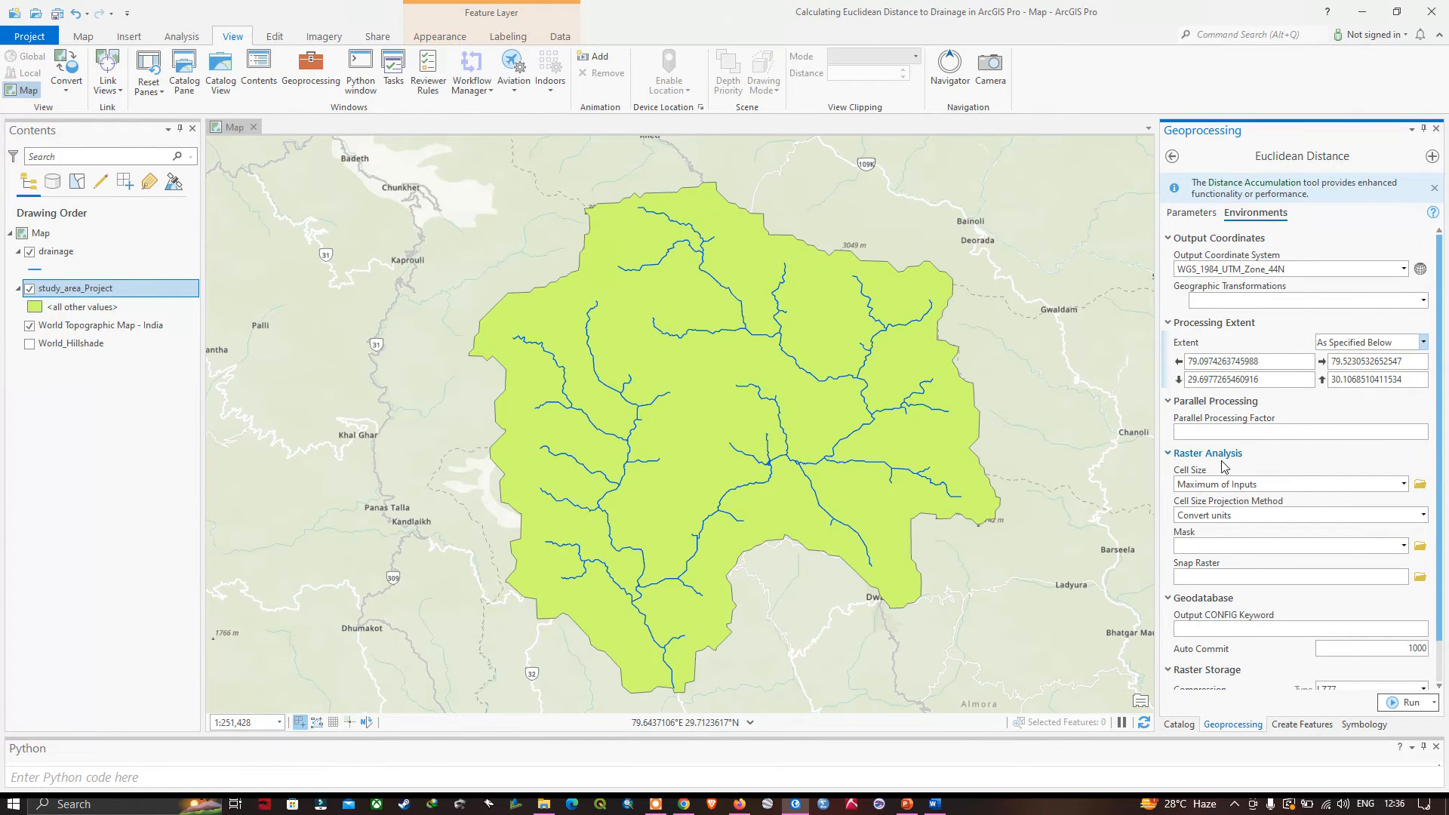
# Set study_area_Project as the raster analysis mask and run the Euclidean Distance tool
pyautogui.click(1403, 546)
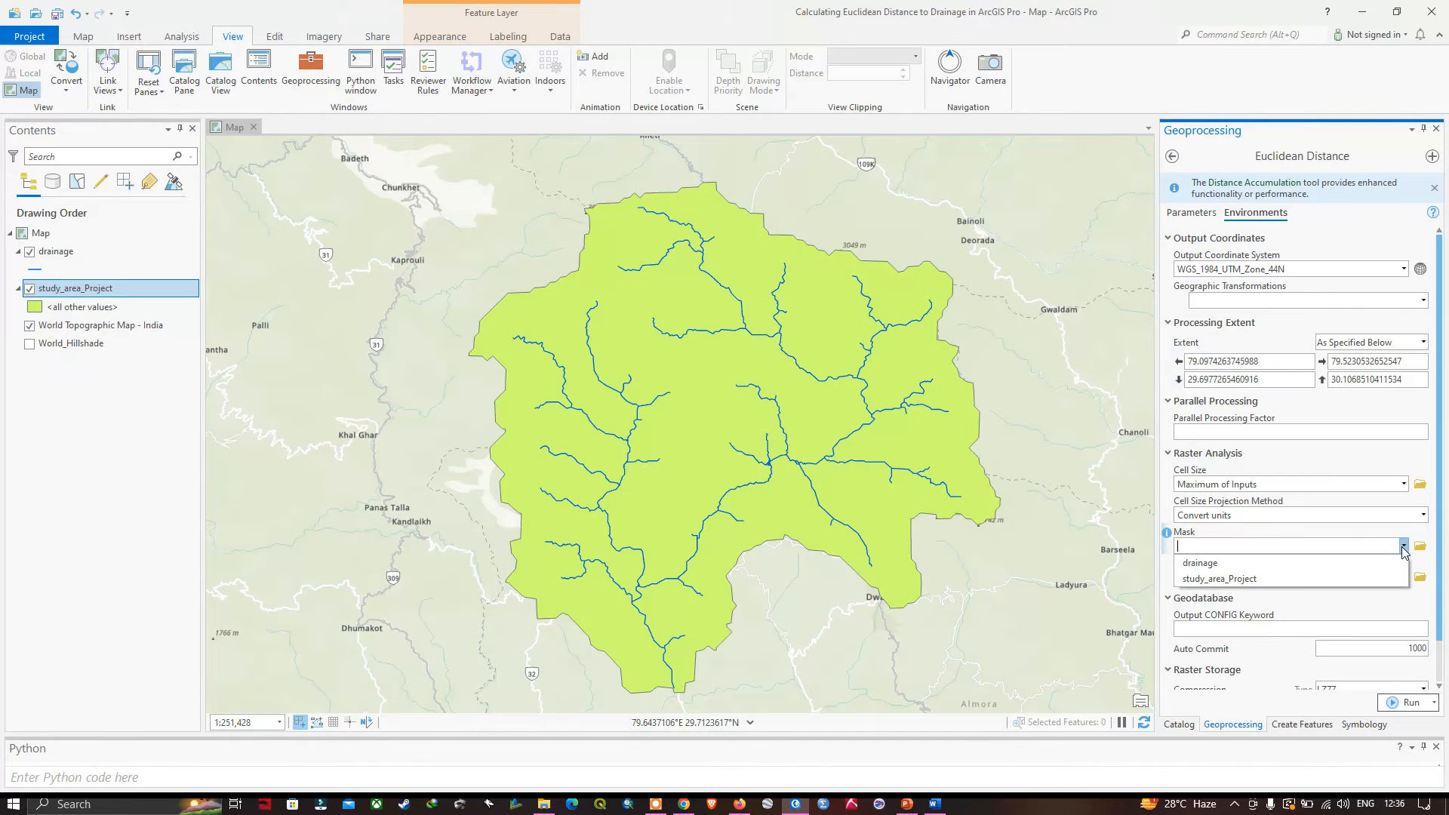
pyautogui.click(1220, 579)
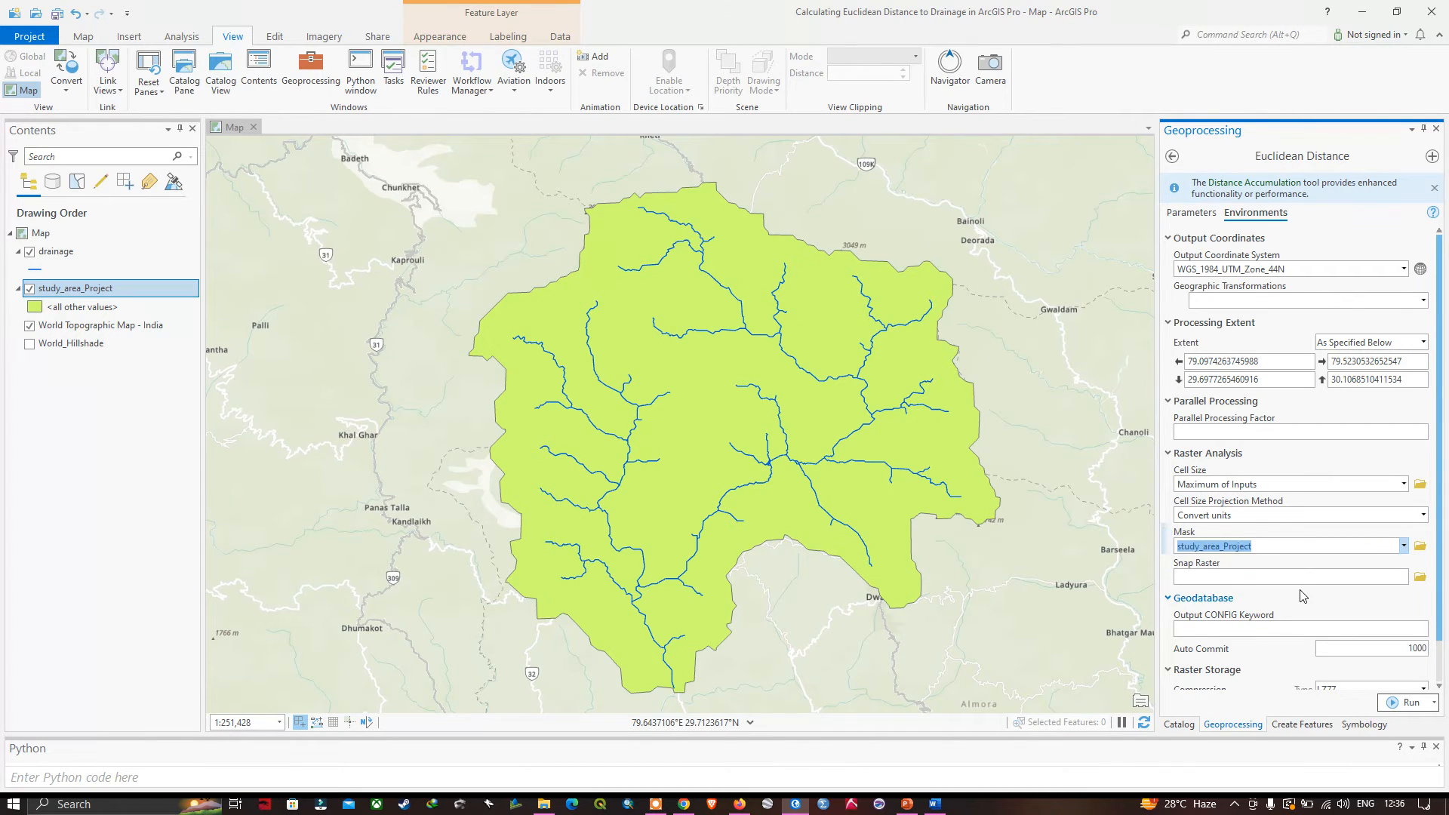
pyautogui.scroll(-1, 1306, 608)
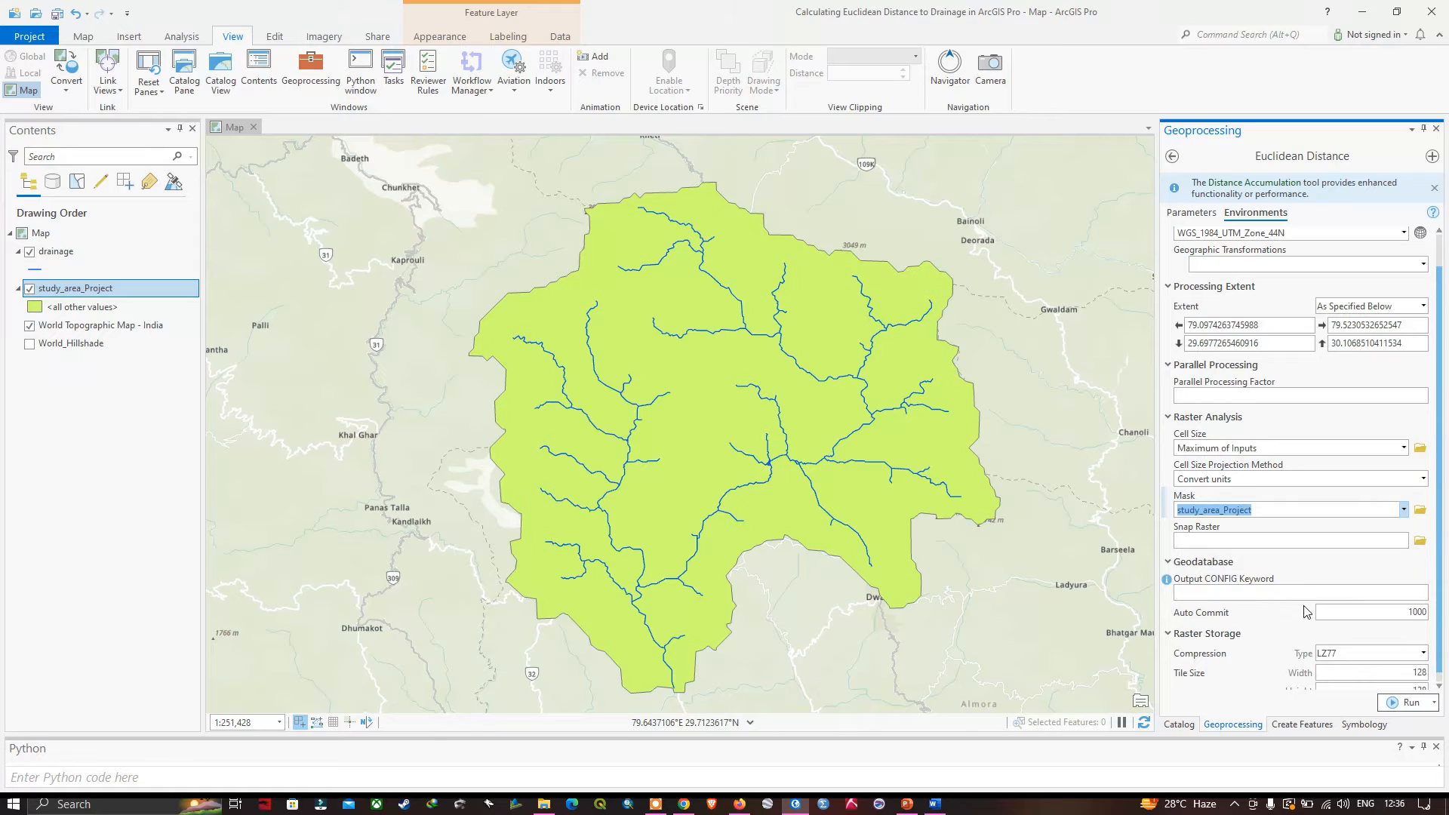
pyautogui.click(1203, 219)
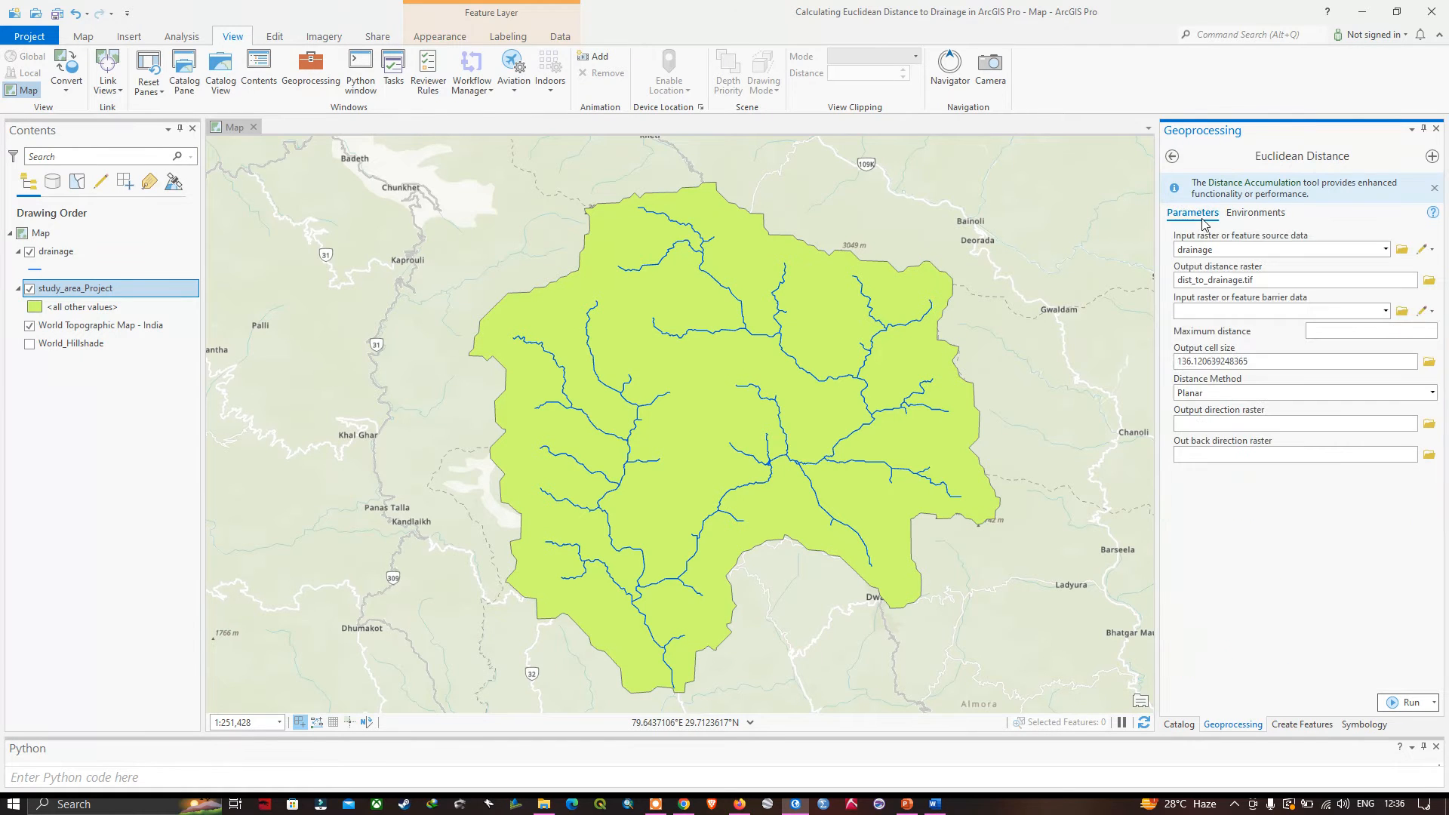
pyautogui.click(1411, 704)
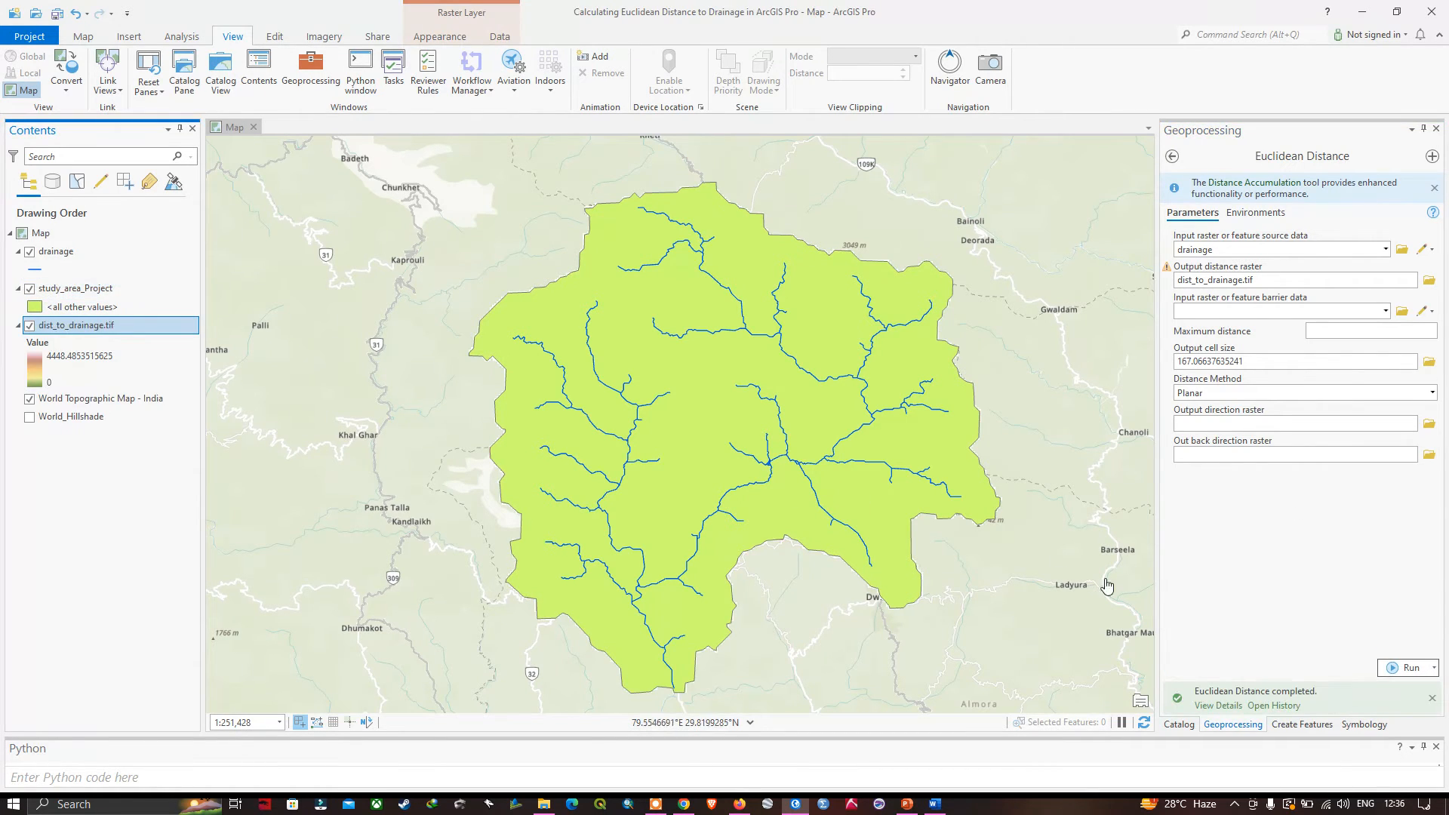
# Check the completed run's details and hide the study_area_Project layer to inspect the distance raster on the map
pyautogui.click(1219, 705)
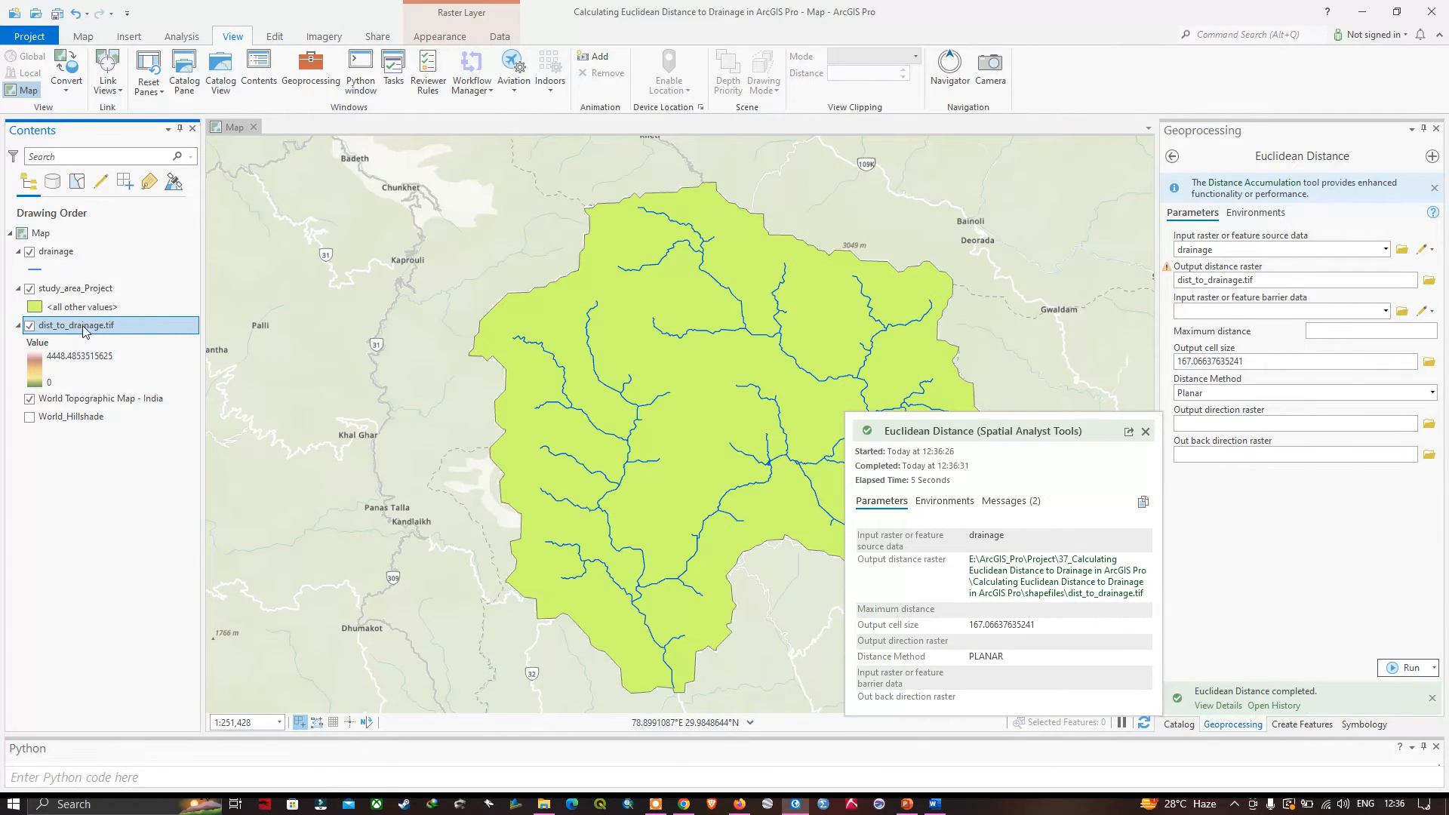
pyautogui.click(30, 290)
pyautogui.scroll(-2, 765, 479)
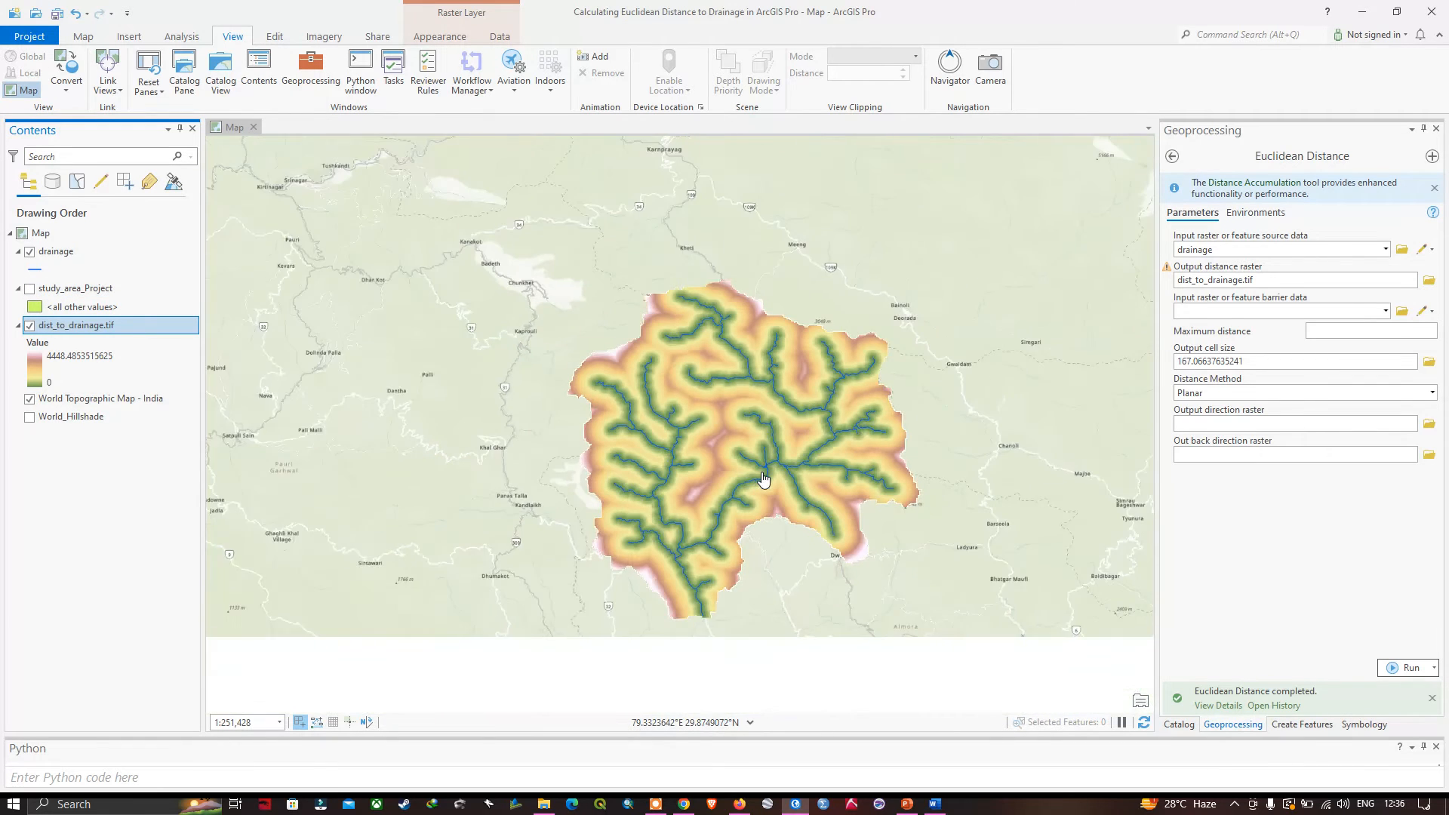
pyautogui.scroll(2, 763, 477)
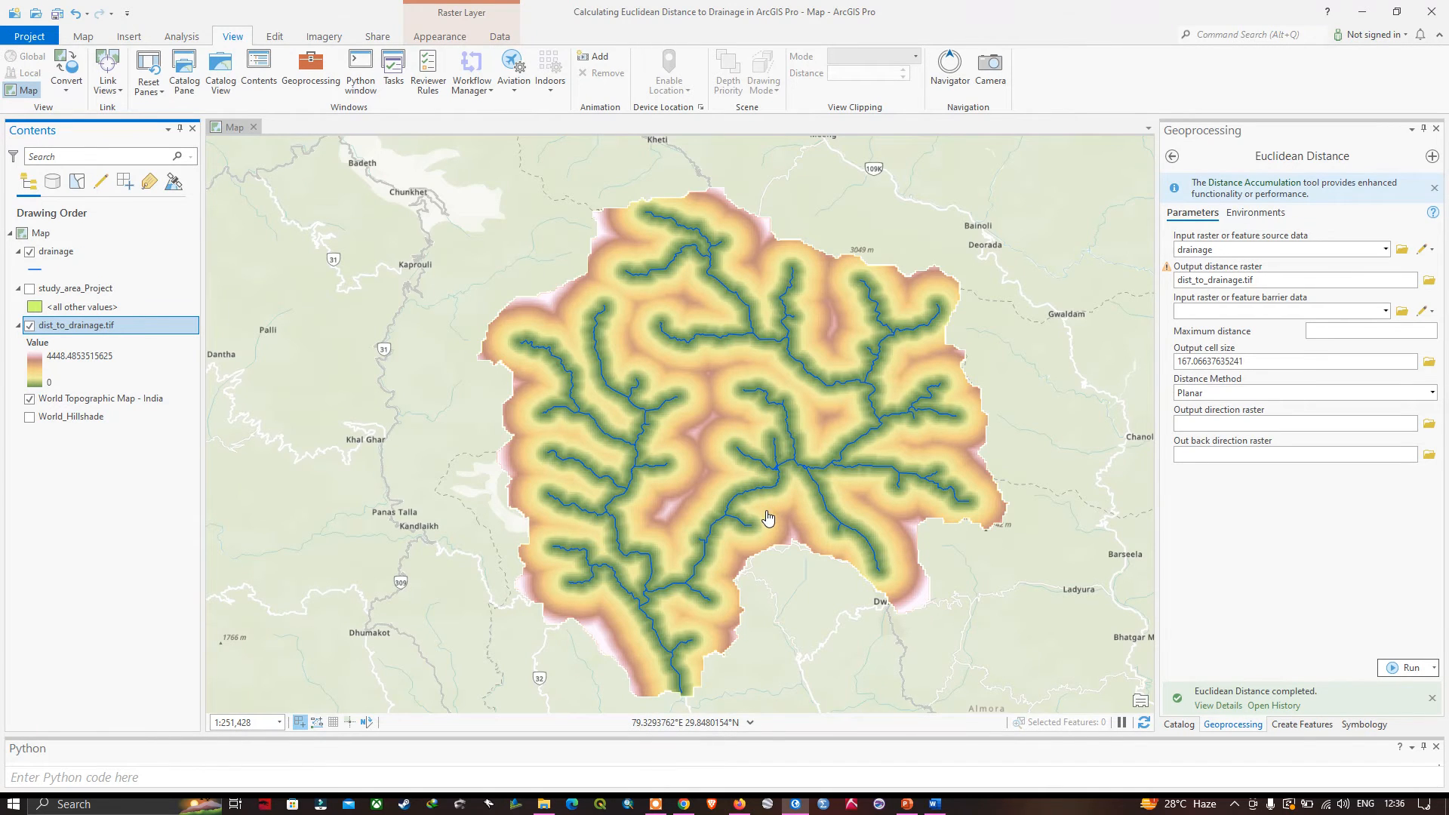
pyautogui.moveTo(768, 518); pyautogui.dragTo(744, 500)
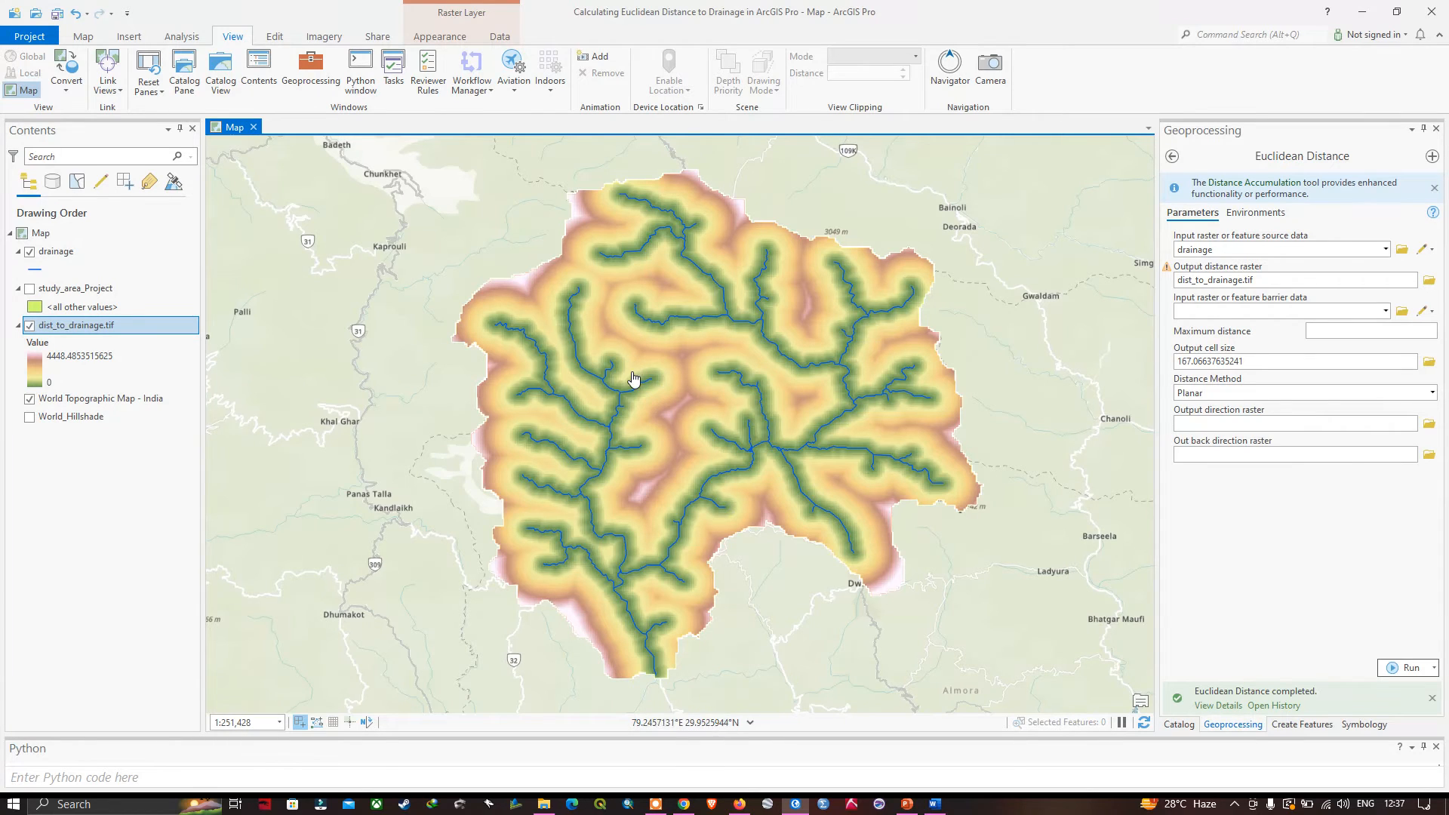
# Change the primary symbology of dist_to_drainage.tif to Classify
pyautogui.click(86, 336)
pyautogui.rightClick(85, 331)
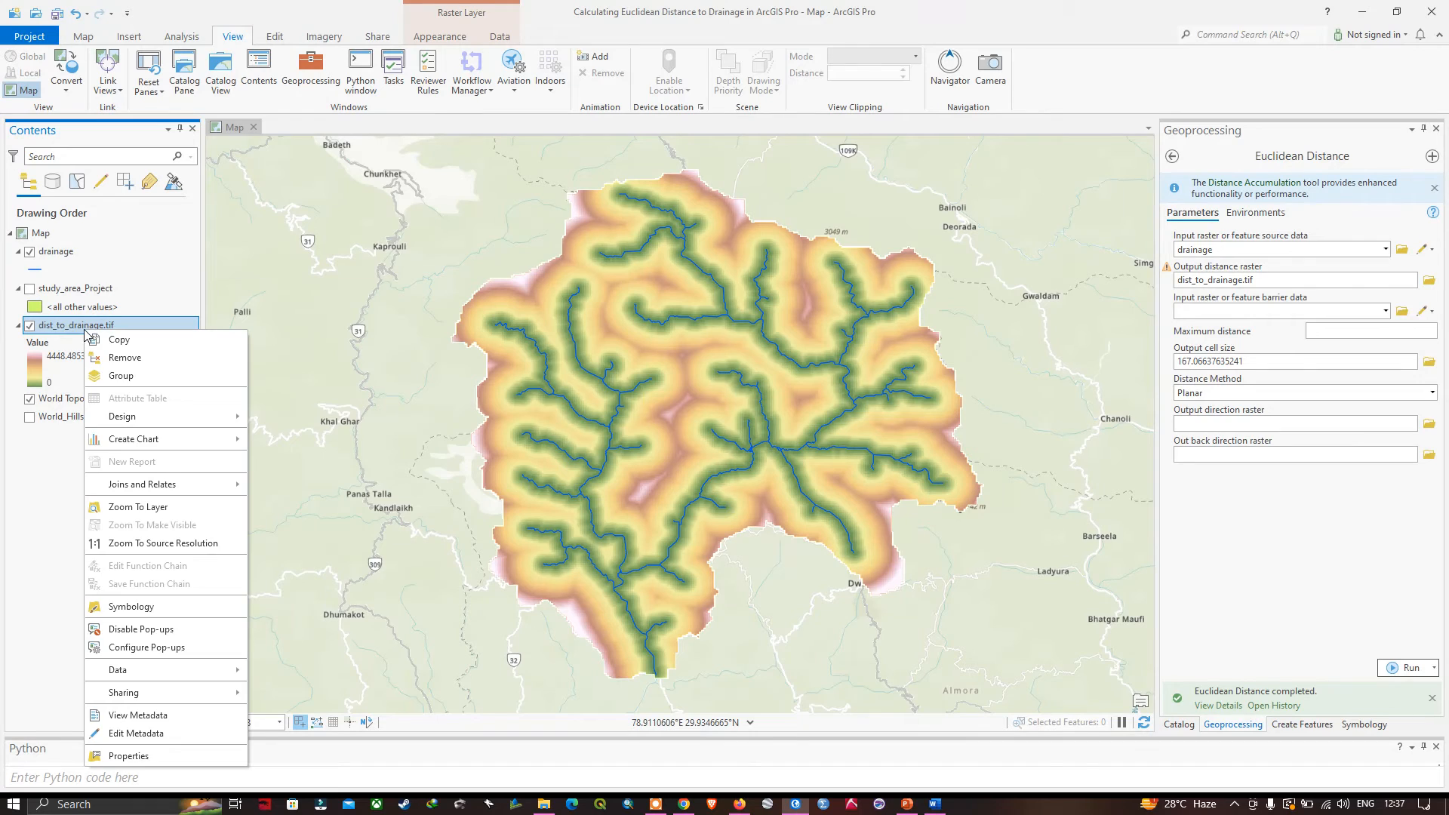
pyautogui.click(164, 607)
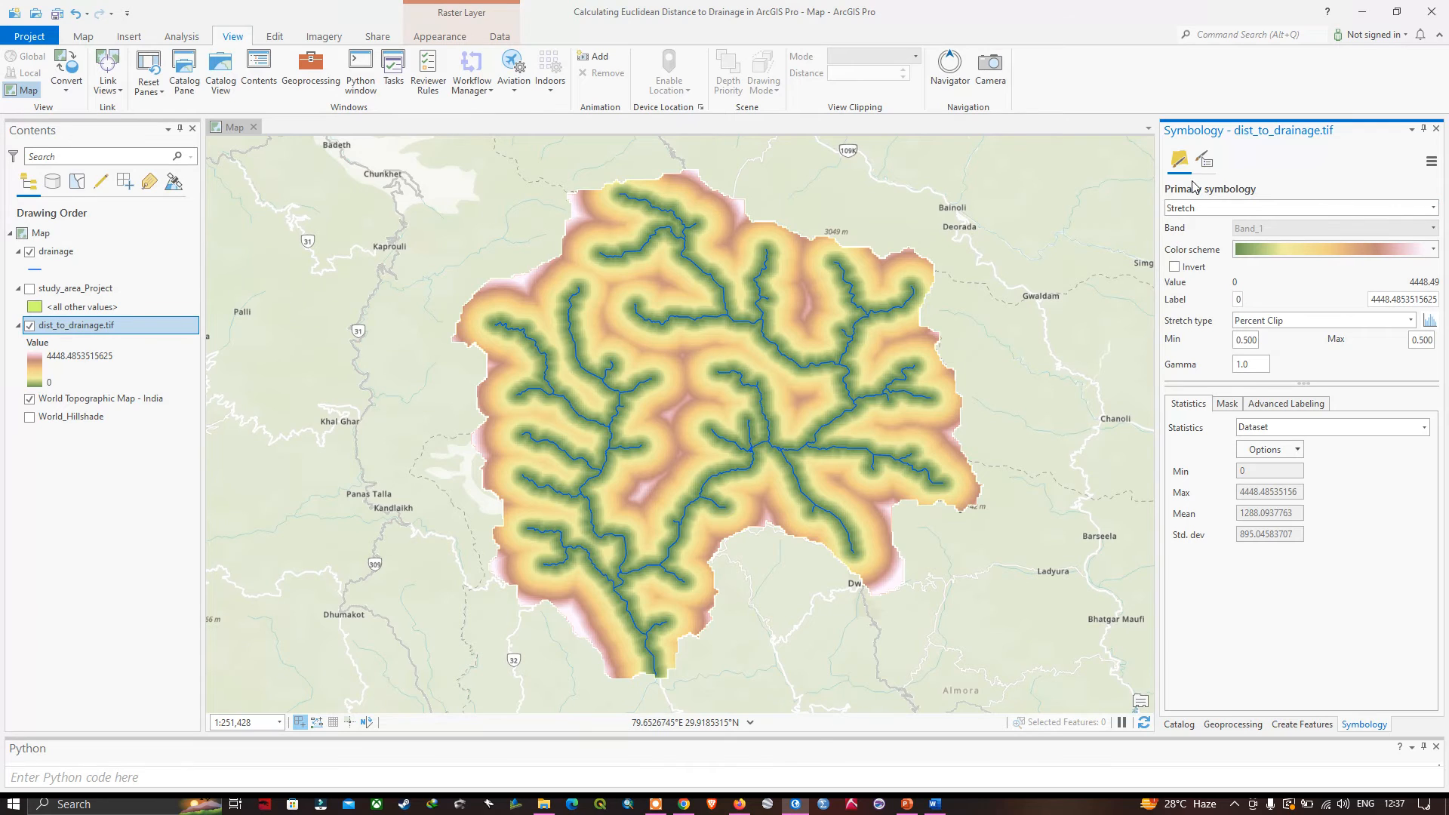
pyautogui.click(1432, 209)
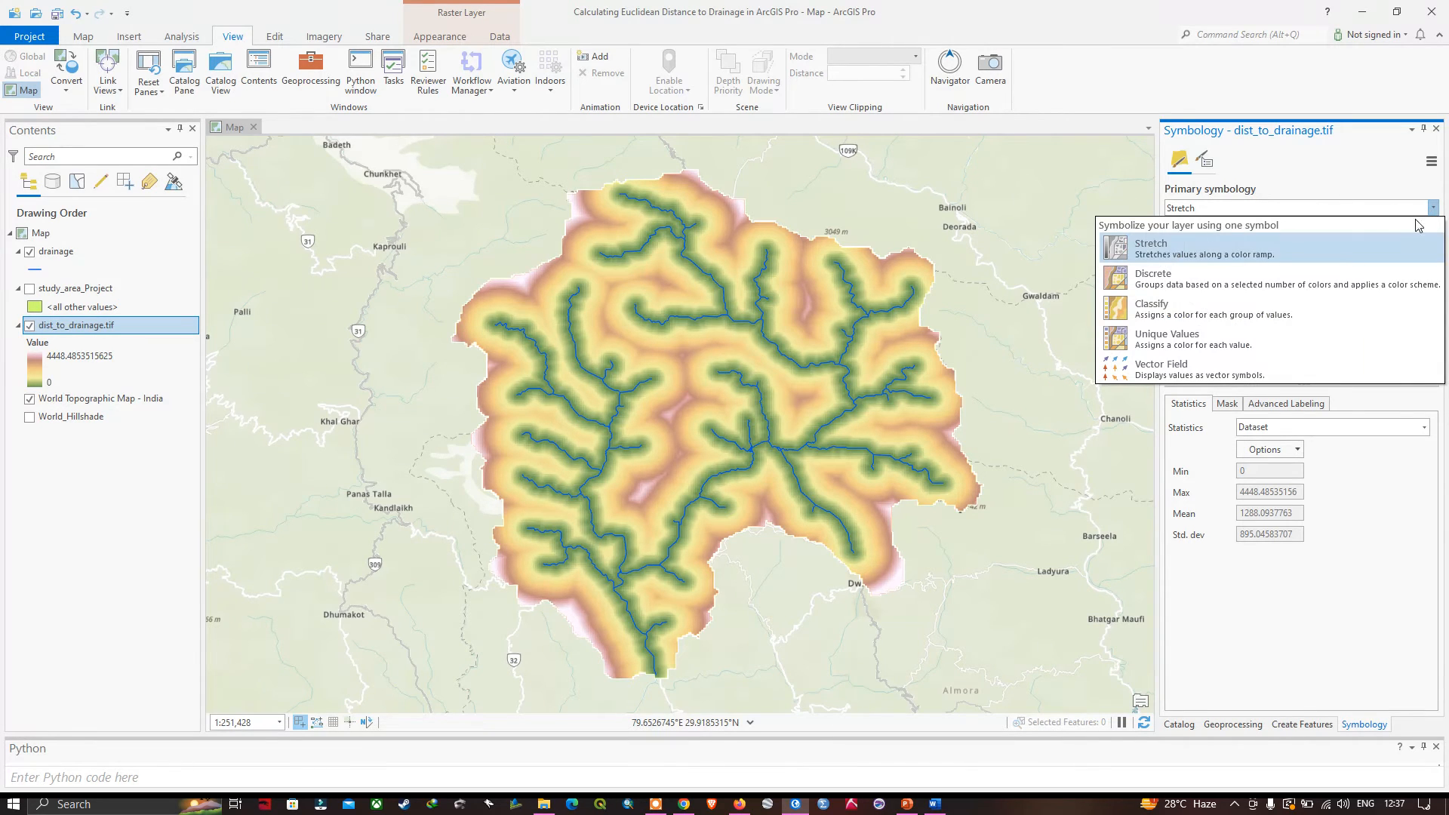
pyautogui.click(1215, 317)
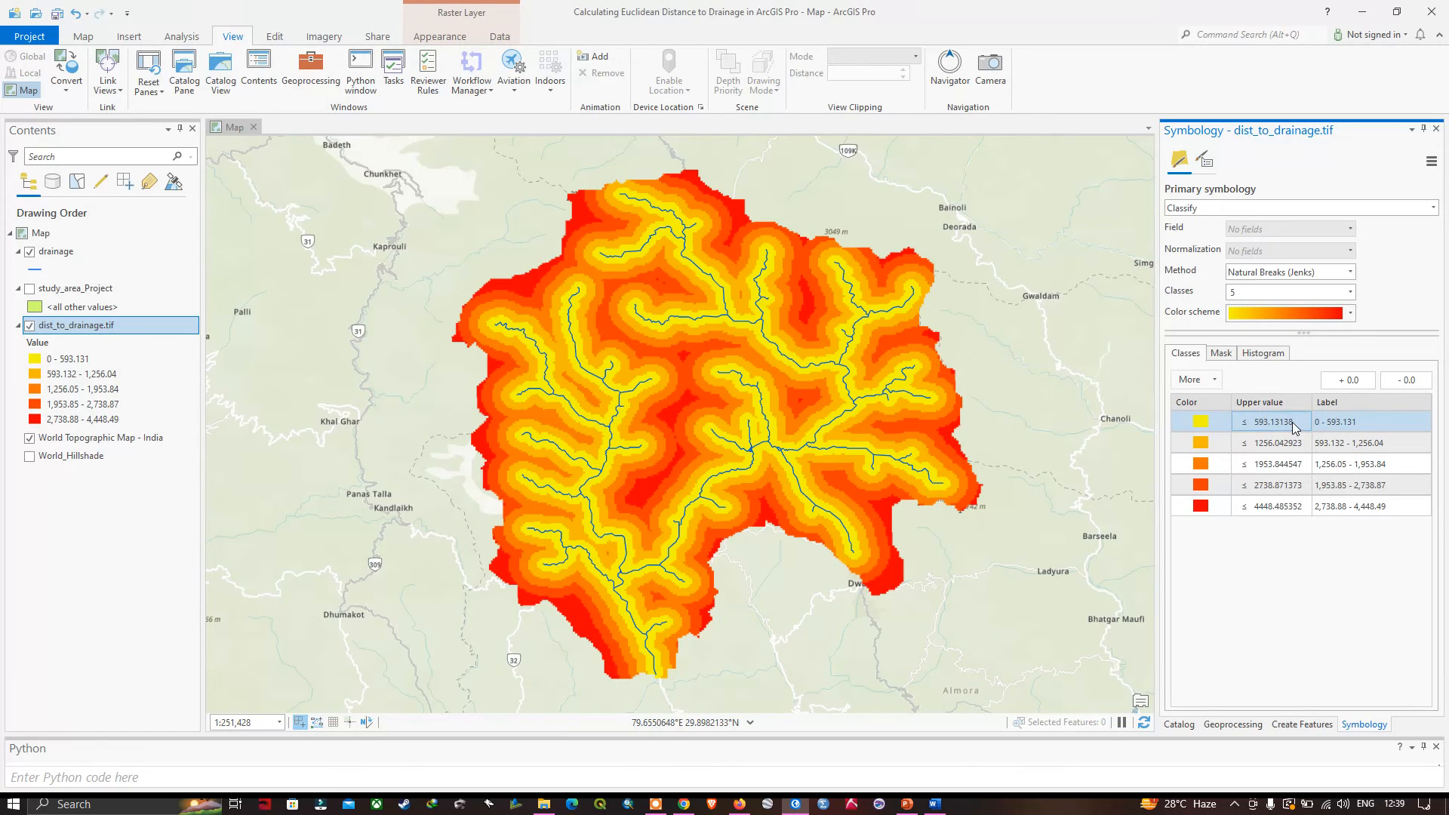
# Set the upper value of the first distance class to 1000 and of the second class to 3000
pyautogui.doubleClick(1295, 425)
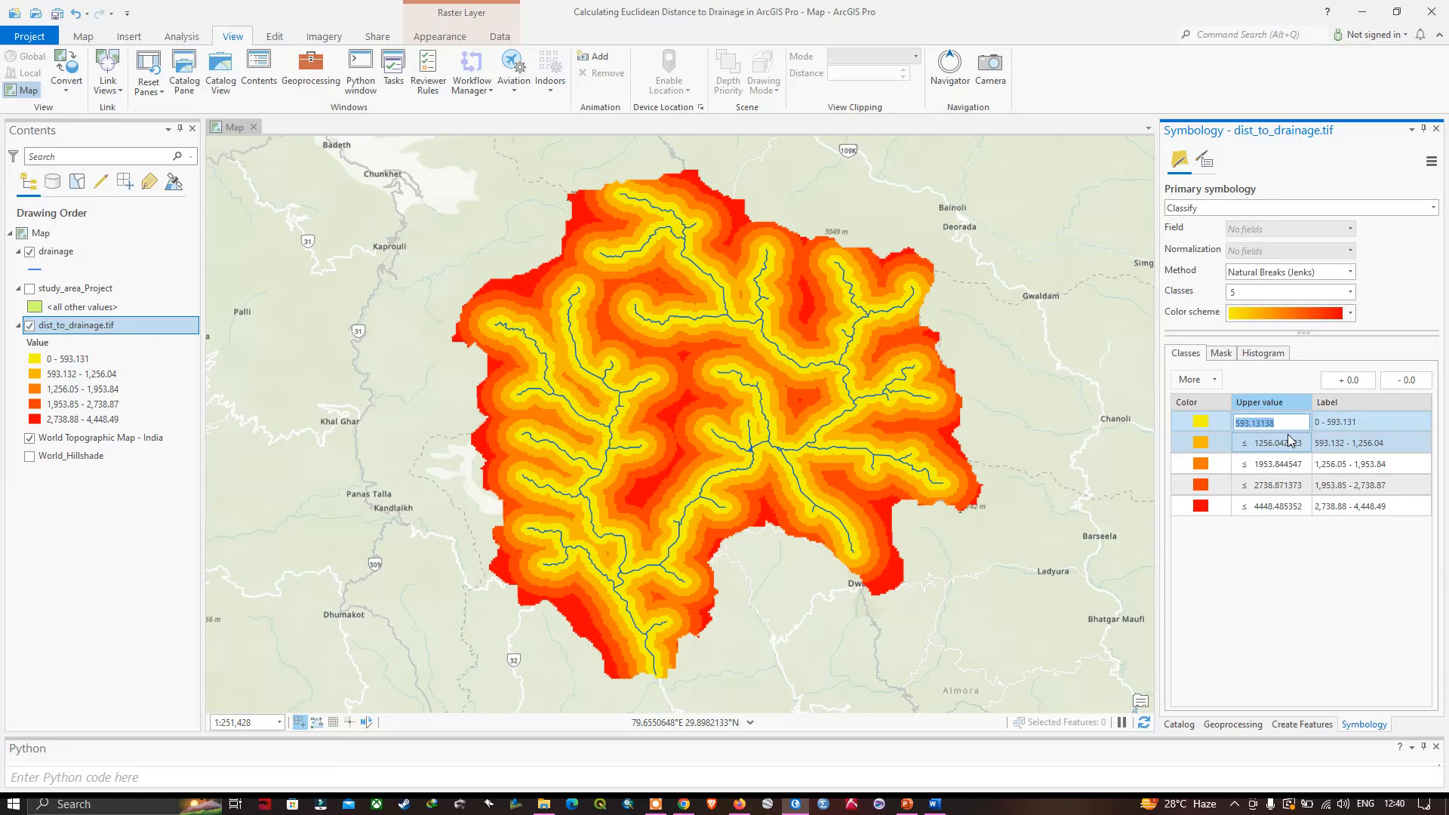
pyautogui.write('1000')
pyautogui.click(1301, 447)
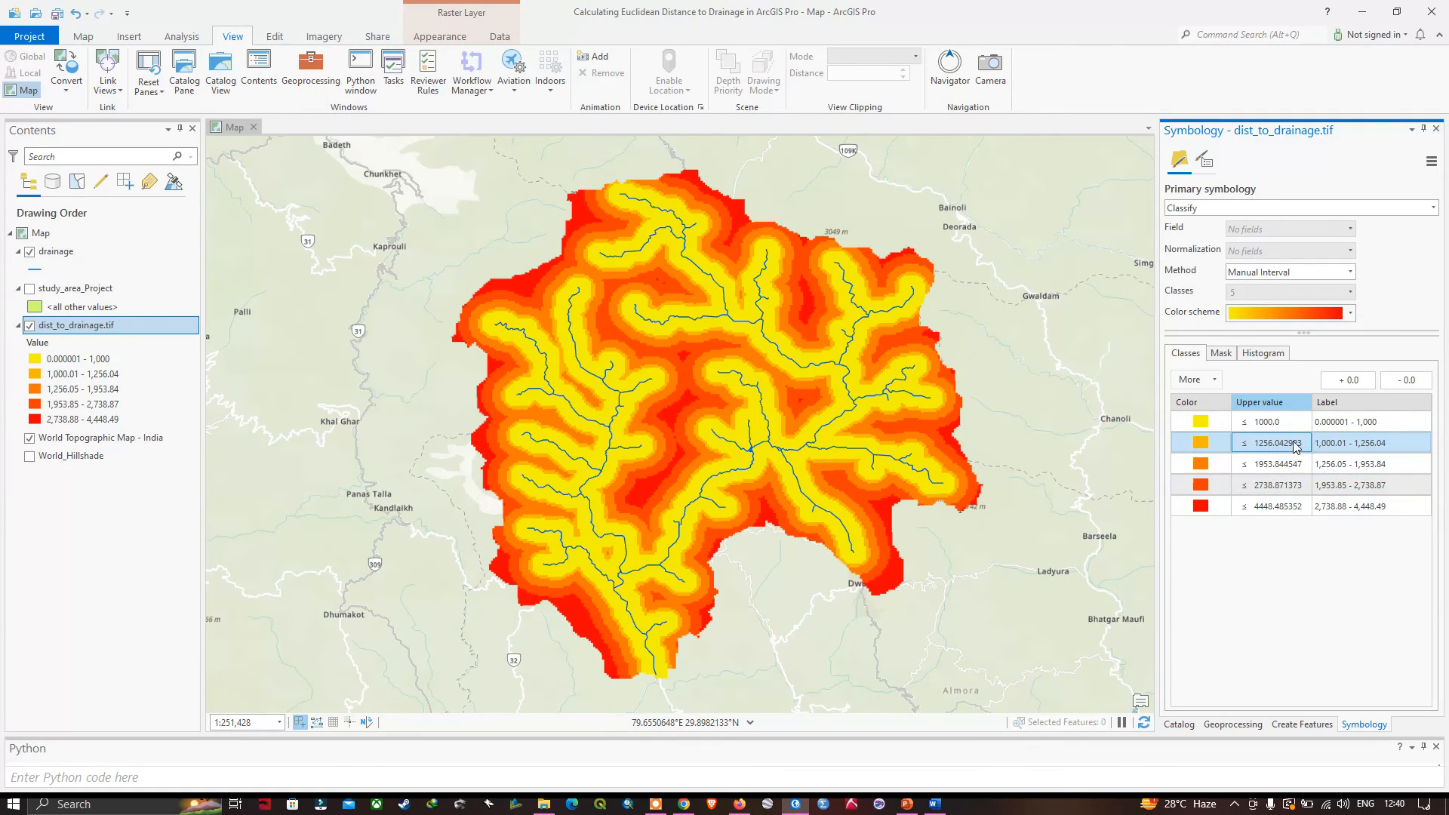
pyautogui.click(1297, 445)
pyautogui.write('3000')
pyautogui.press('Return')
# Change the upper value of the 3000 distance class to 4000
pyautogui.click(1285, 486)
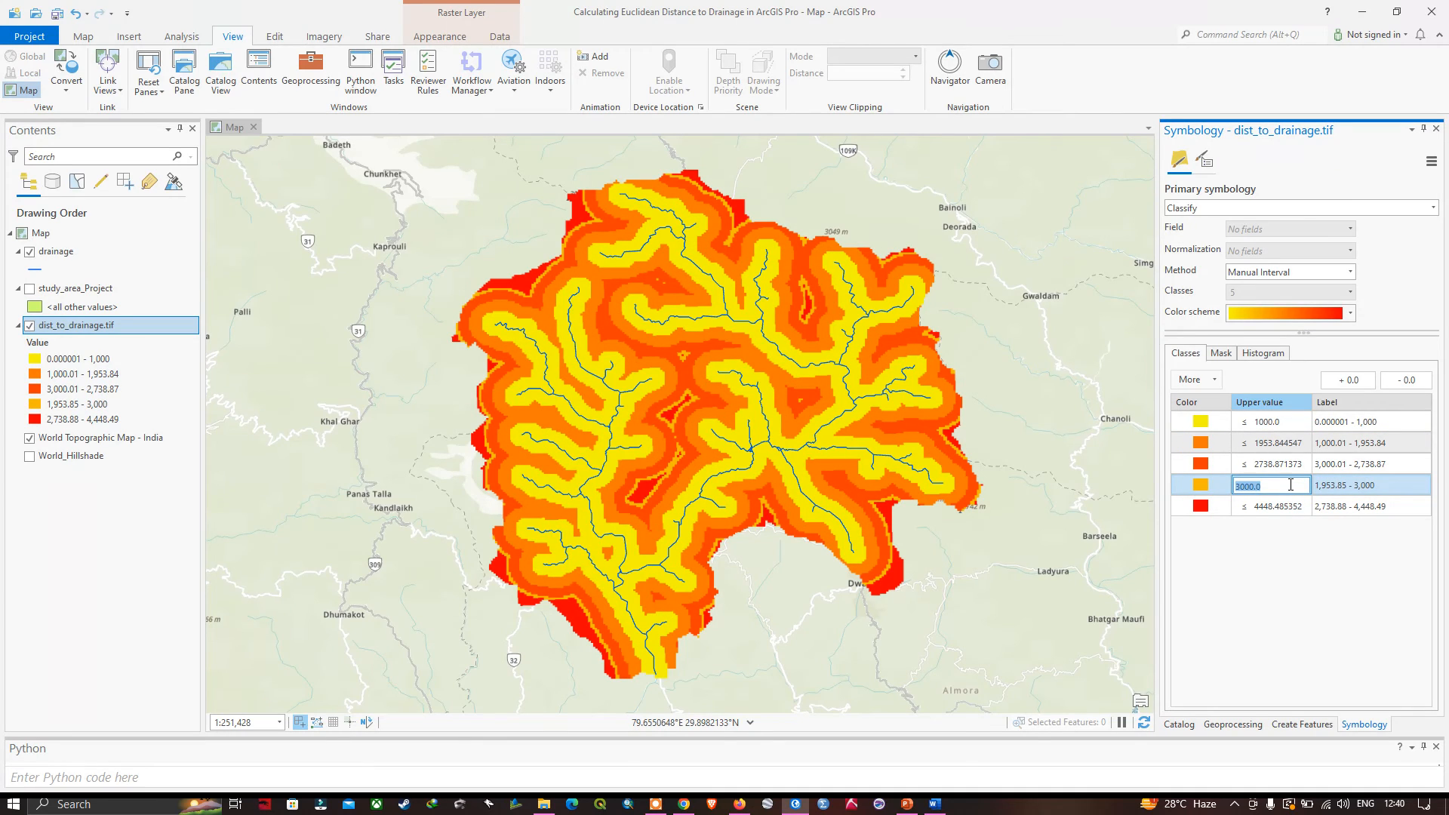
pyautogui.press('BackSpace')
pyautogui.write('4000')
pyautogui.press('Return')
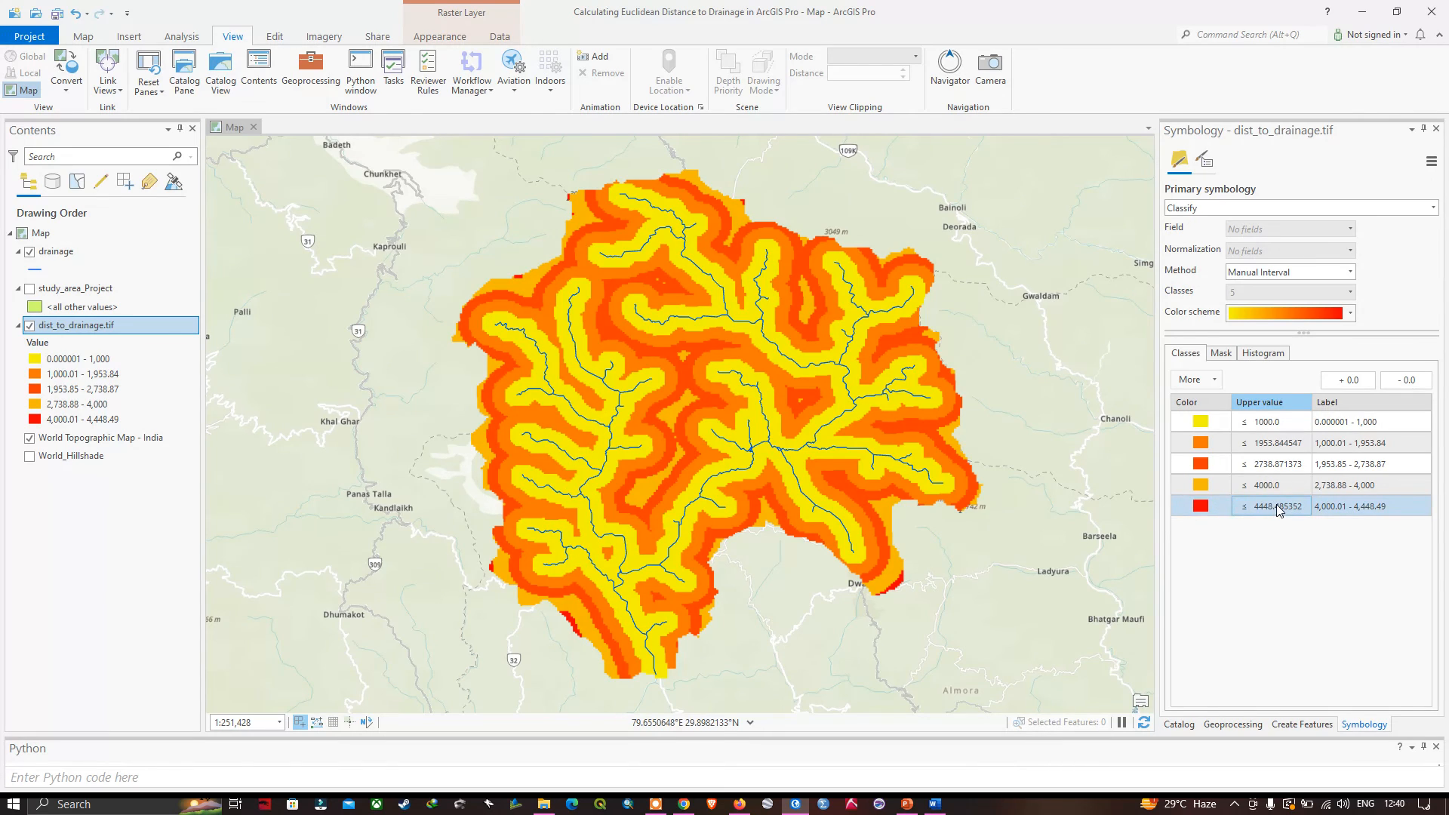
pyautogui.click(1226, 464)
pyautogui.click(1274, 423)
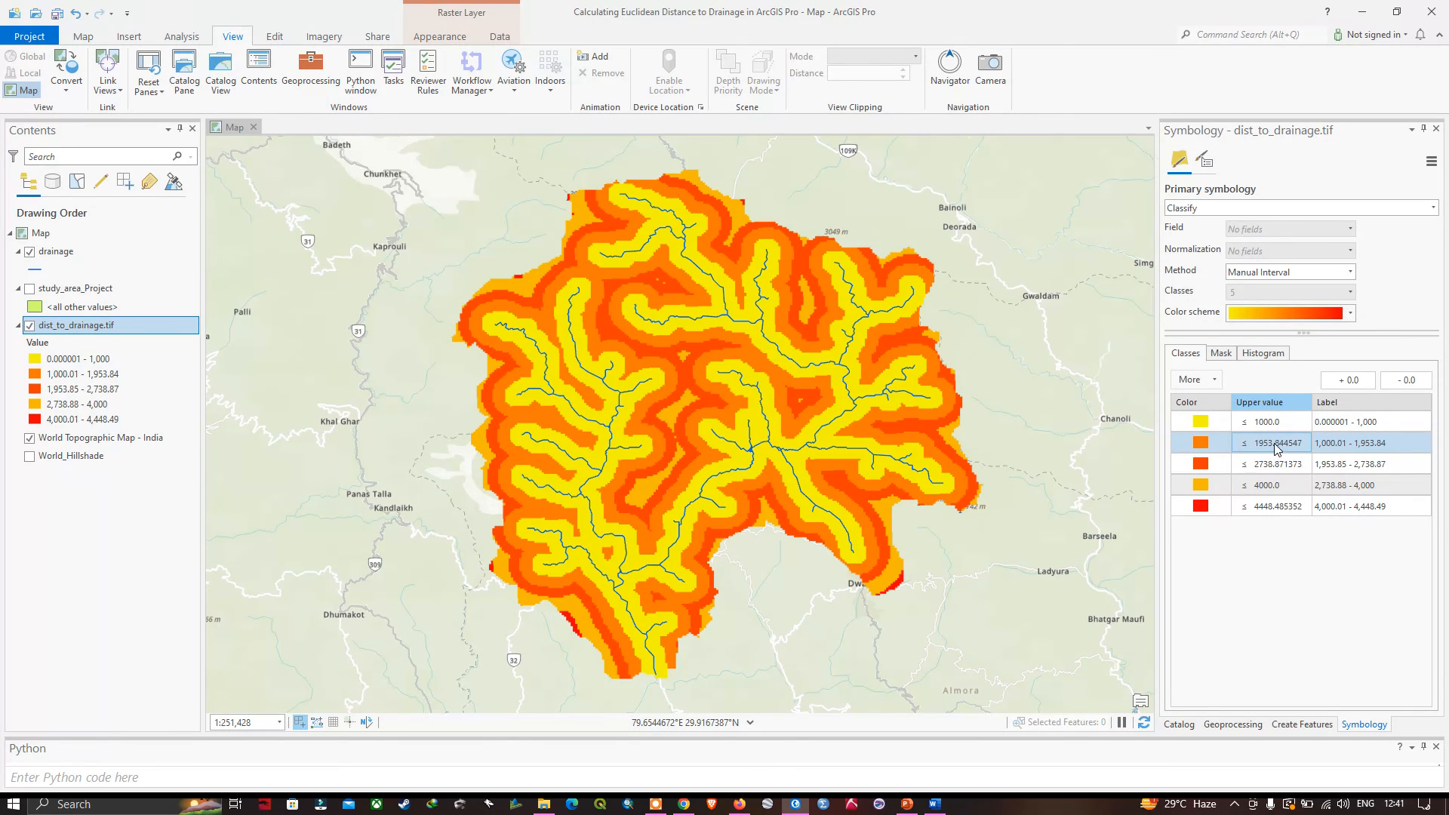
pyautogui.click(1196, 467)
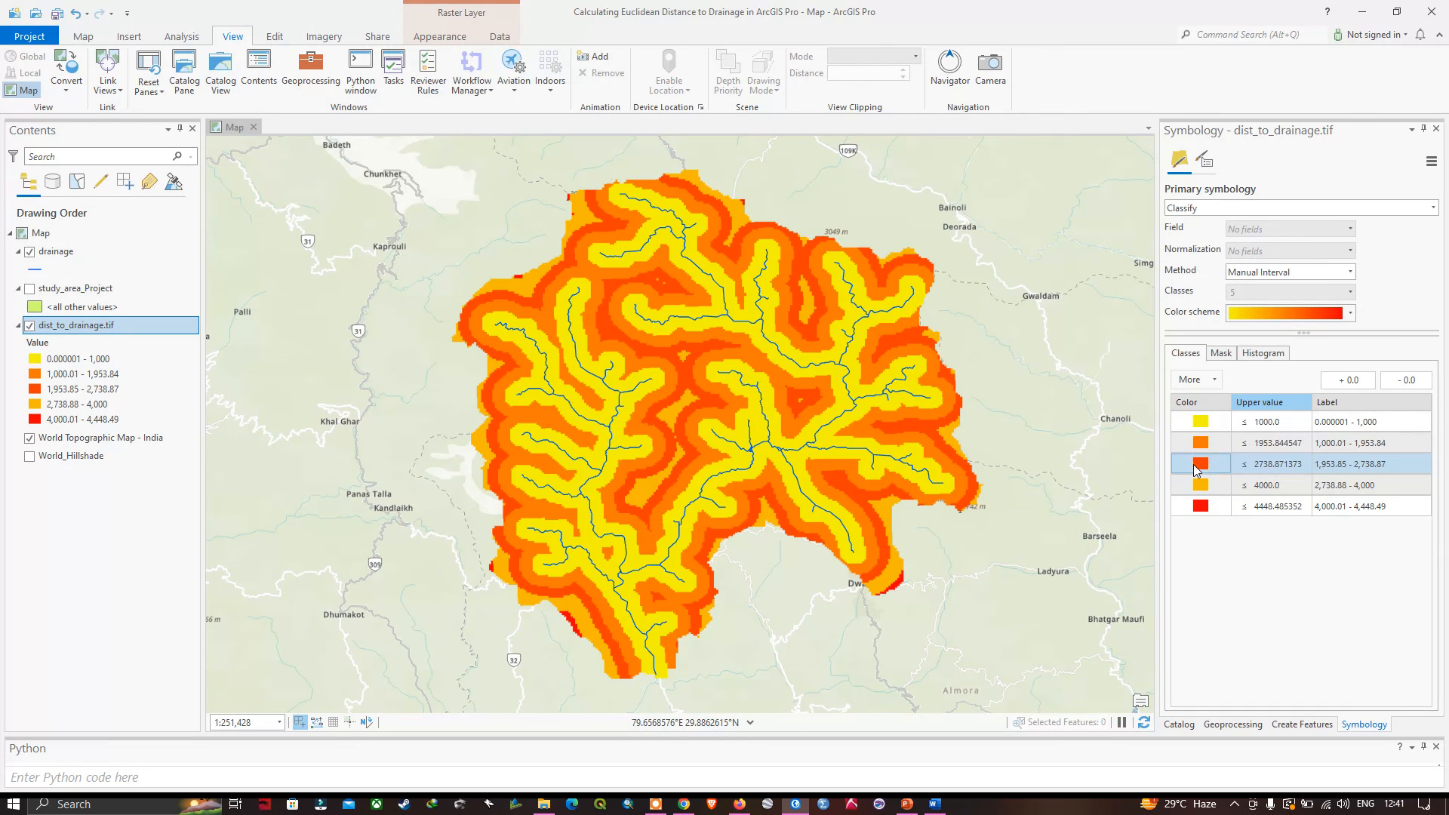
pyautogui.click(1274, 470)
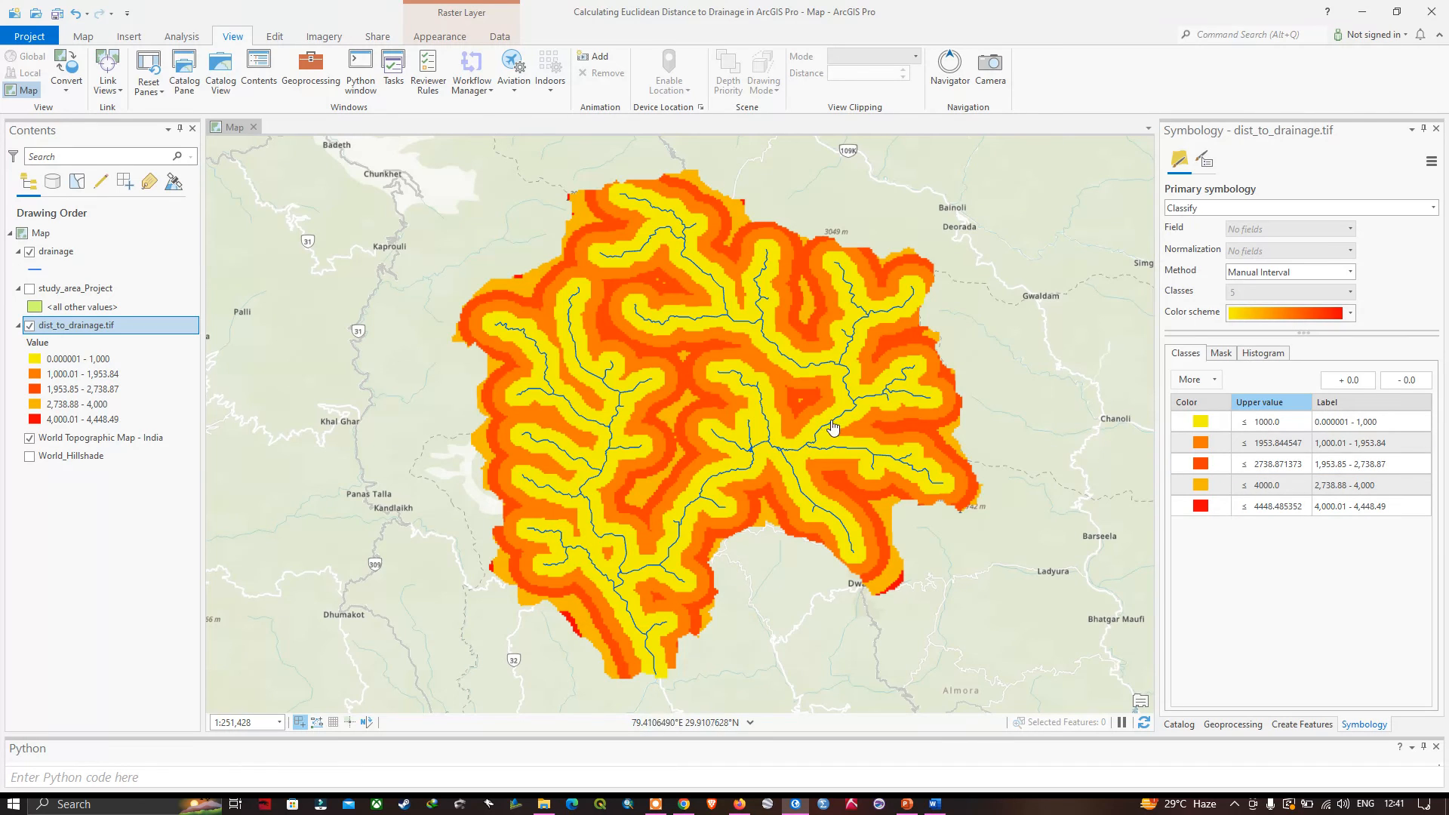
pyautogui.click(1257, 424)
pyautogui.press('F6')
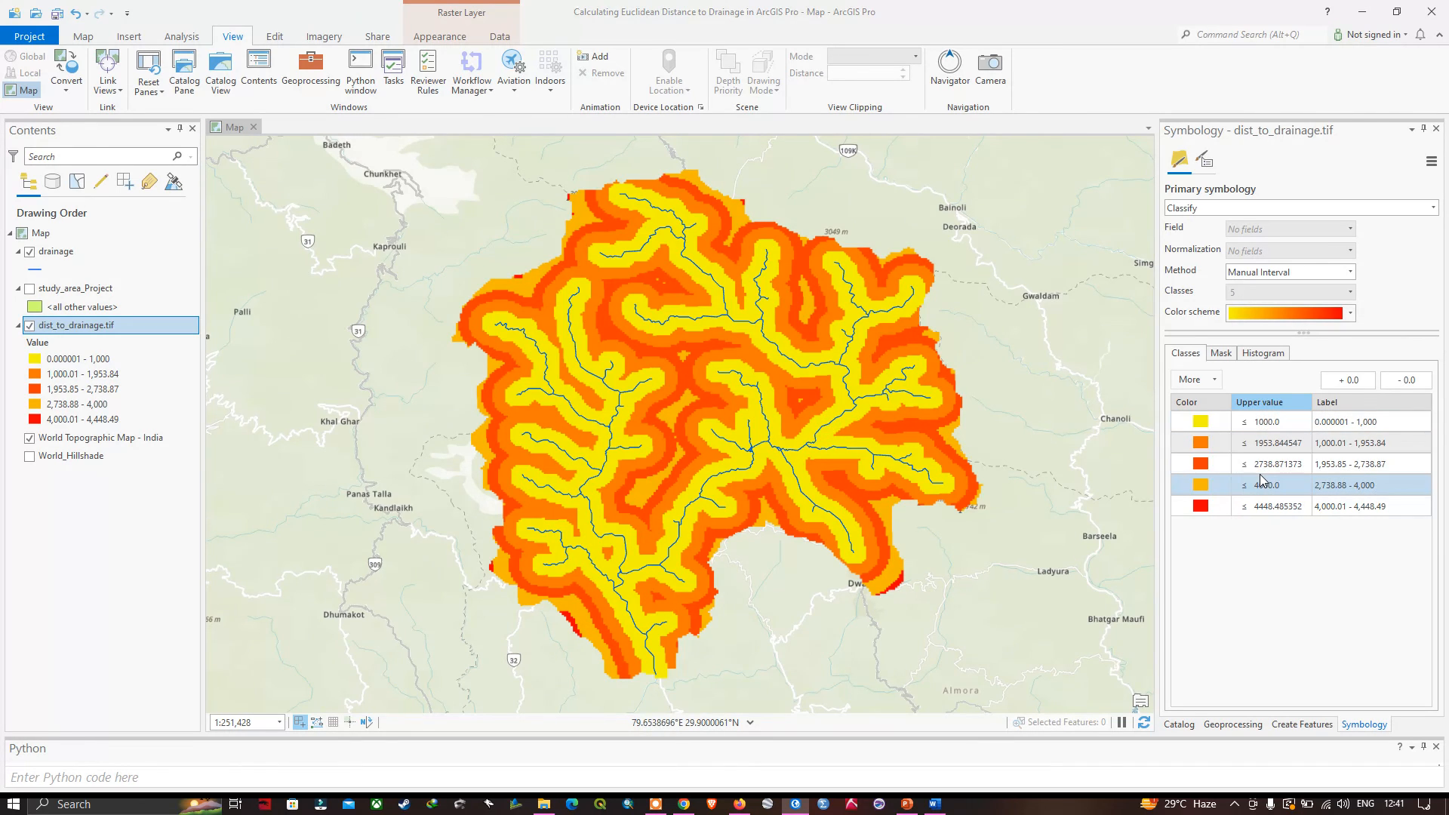